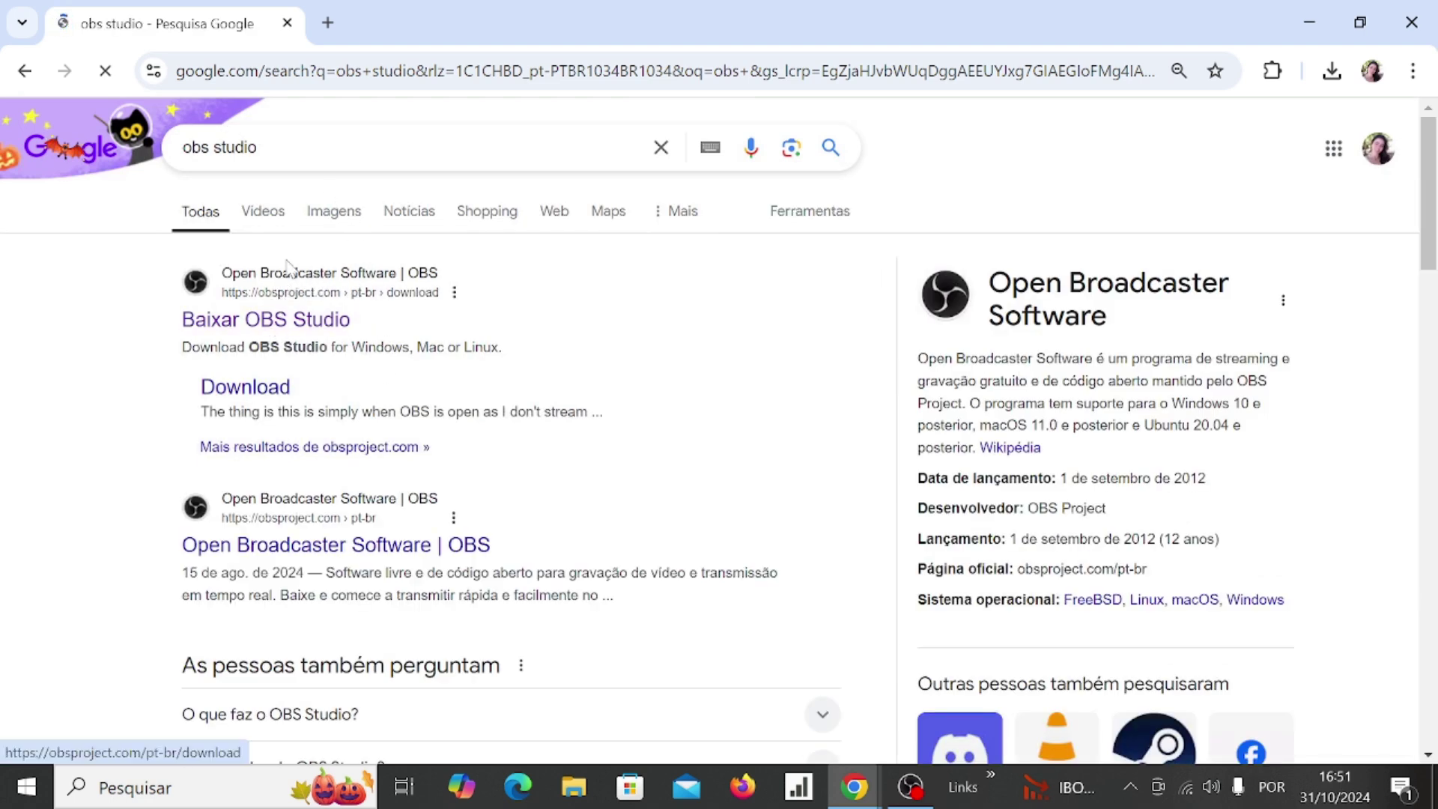
- Open the OBS Studio download page from the search results and download the Windows installer
click(283, 290)
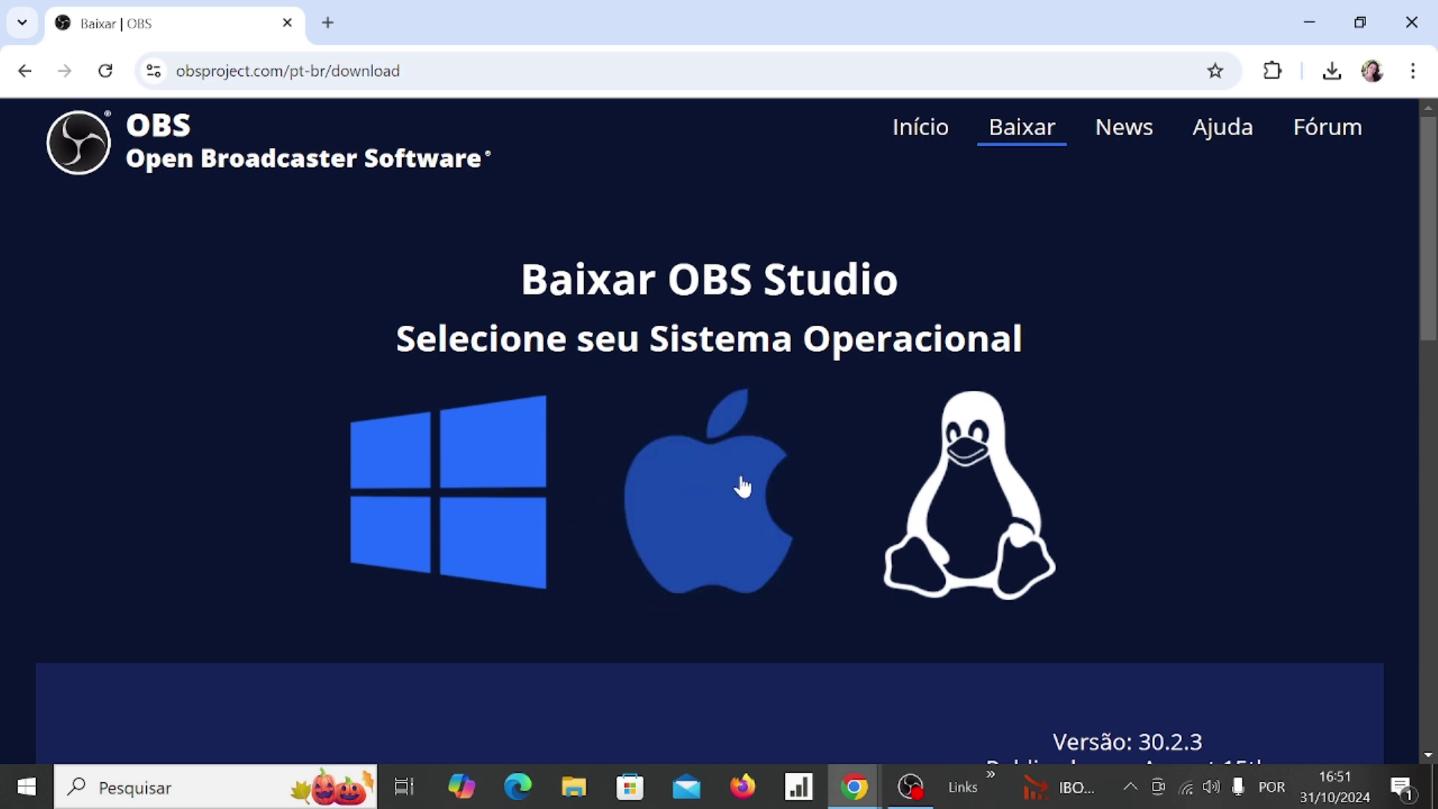
scroll(1172, 431, down, 1)
scroll(1172, 430, down, 4)
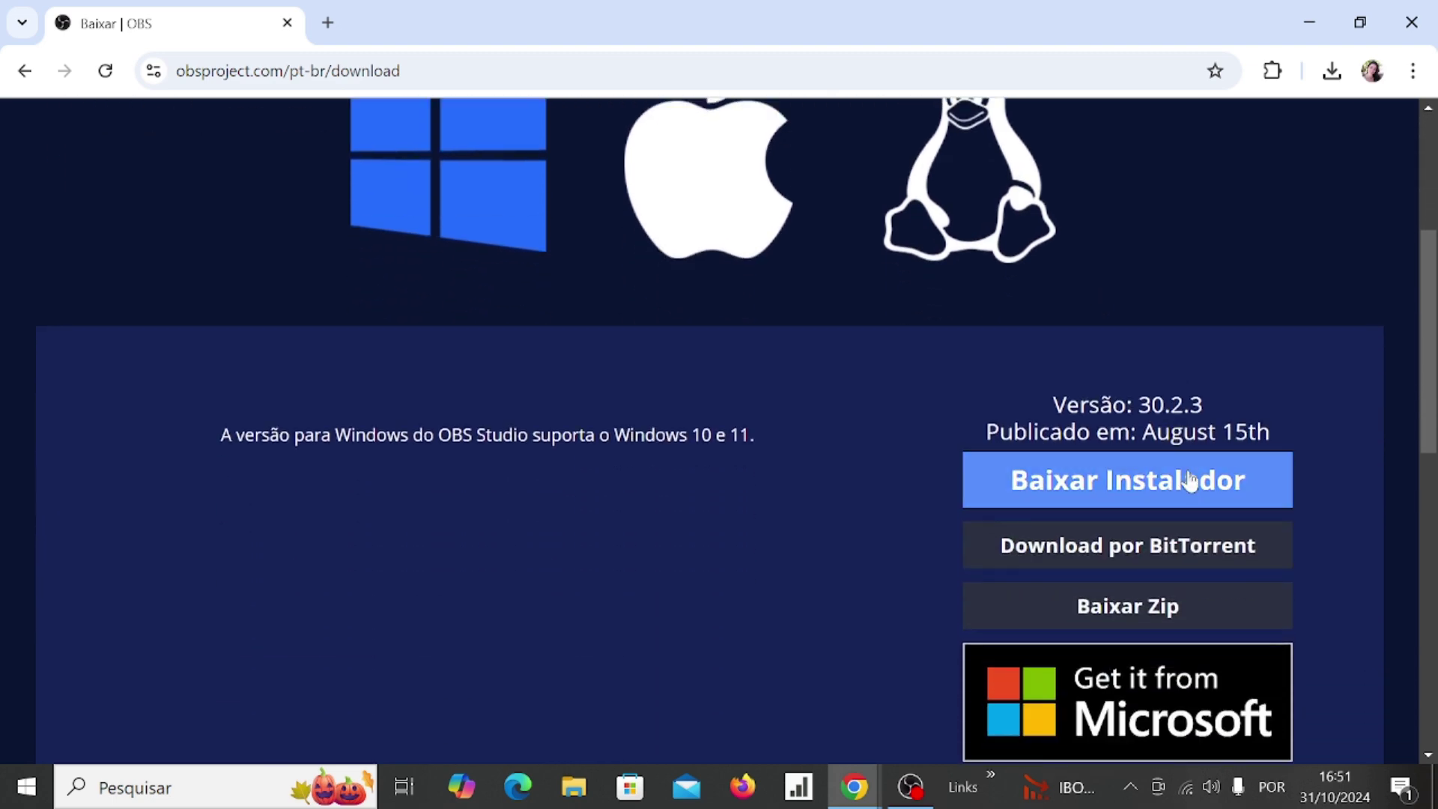
click(1072, 491)
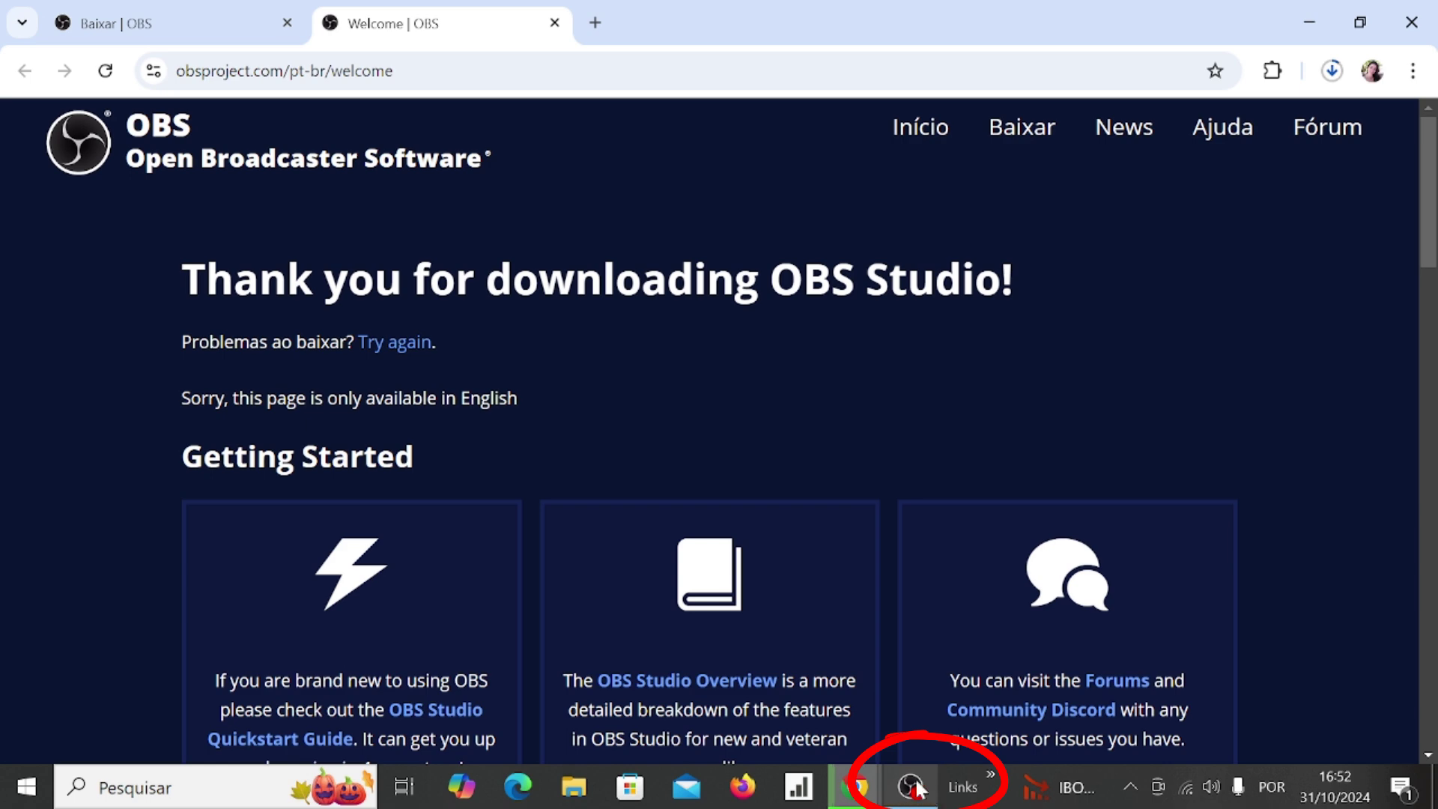
- Try to advance the OBS Studio 30.2.3 setup past its welcome page, and exit the installer
mouse_move(917, 800)
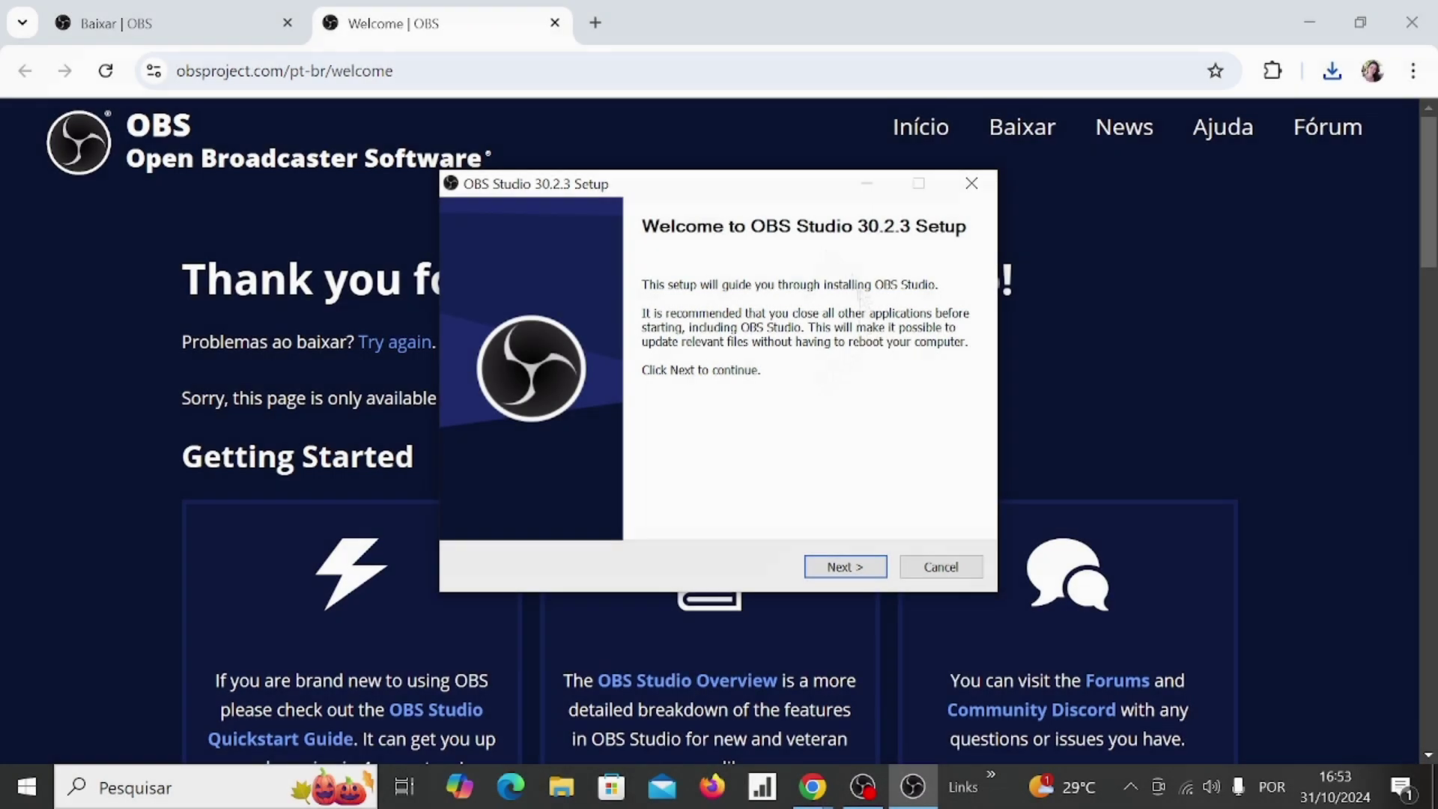
click(846, 568)
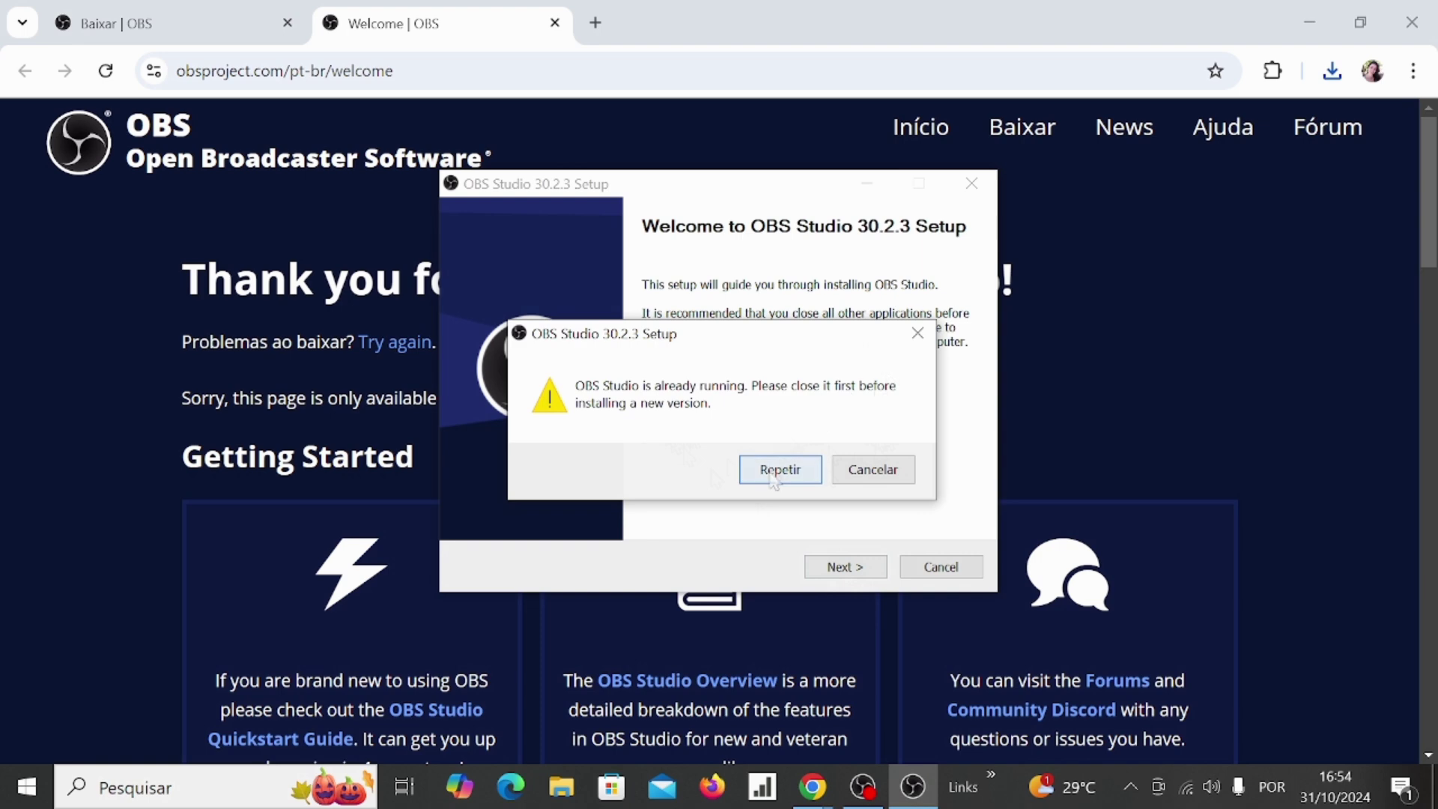
click(910, 338)
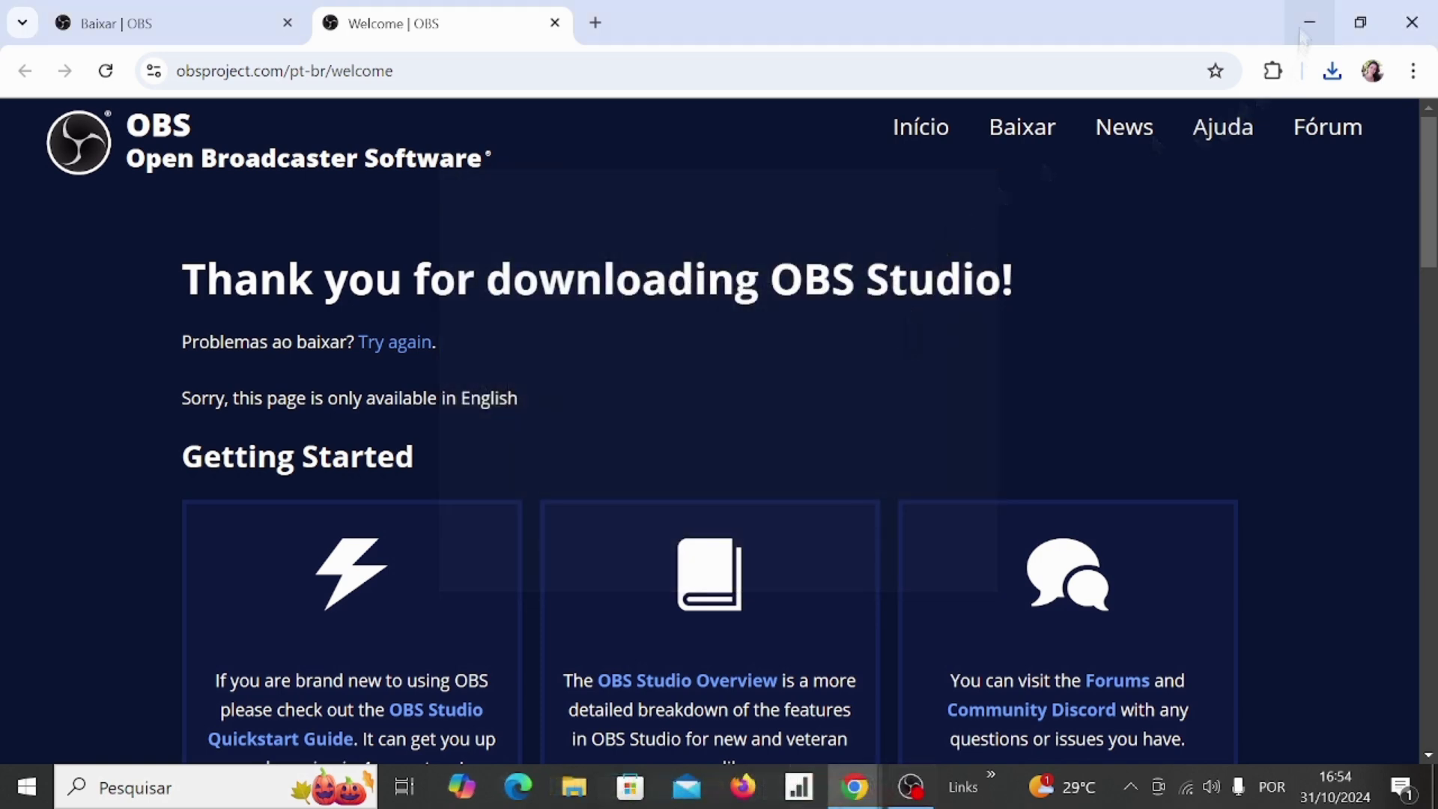
- Minimize the browser, switch to OBS Studio and look at the Captura de tela source of the scene
click(1308, 22)
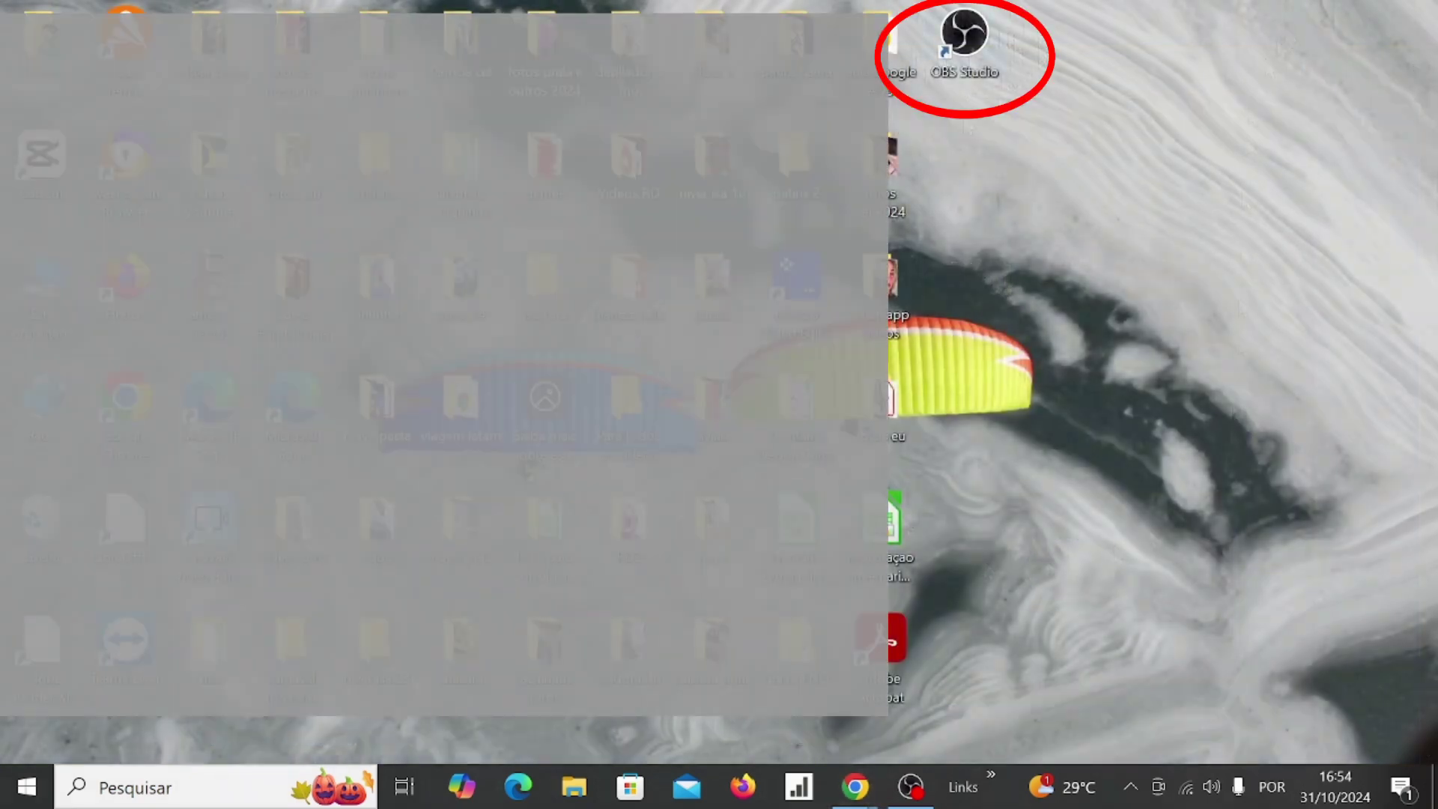
click(910, 788)
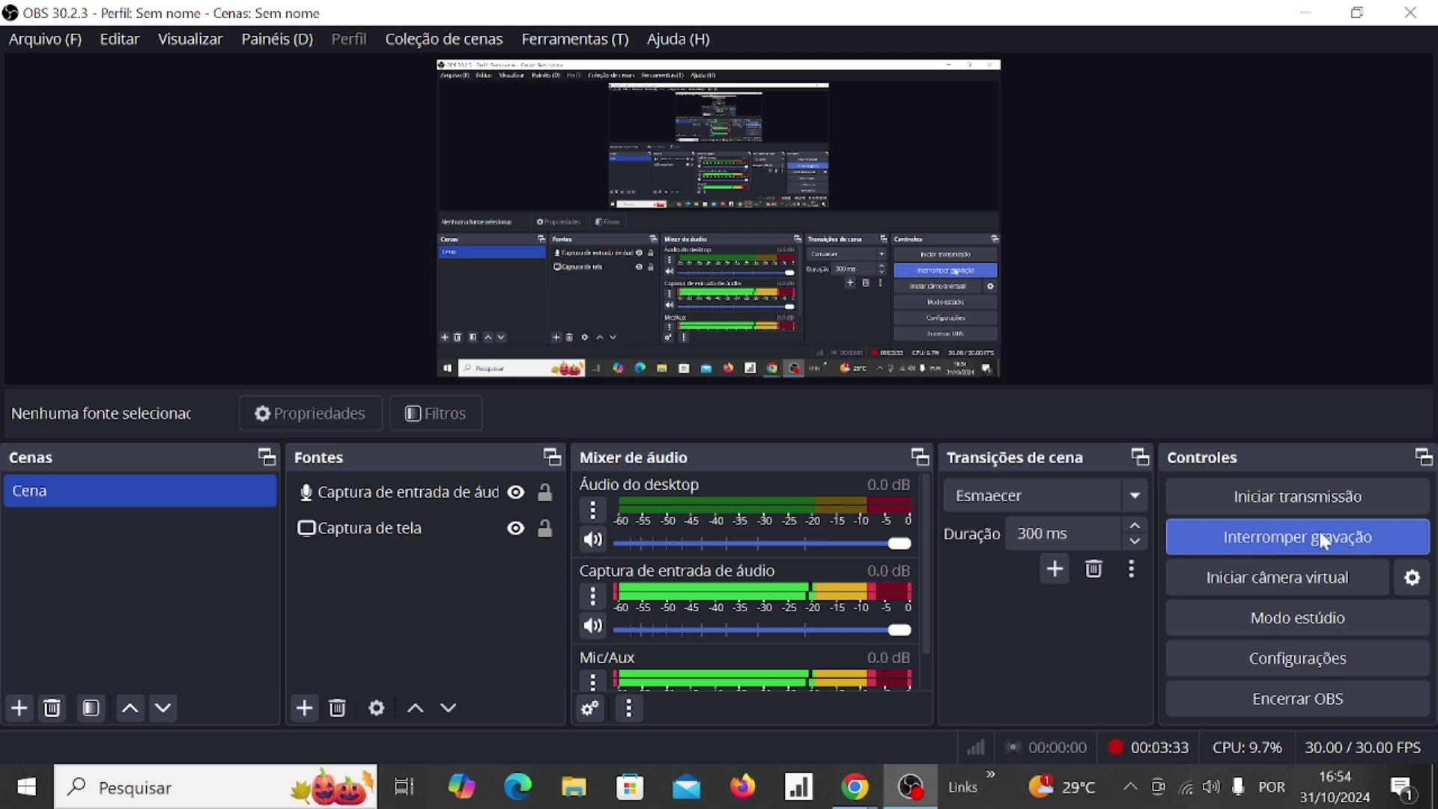
click(371, 527)
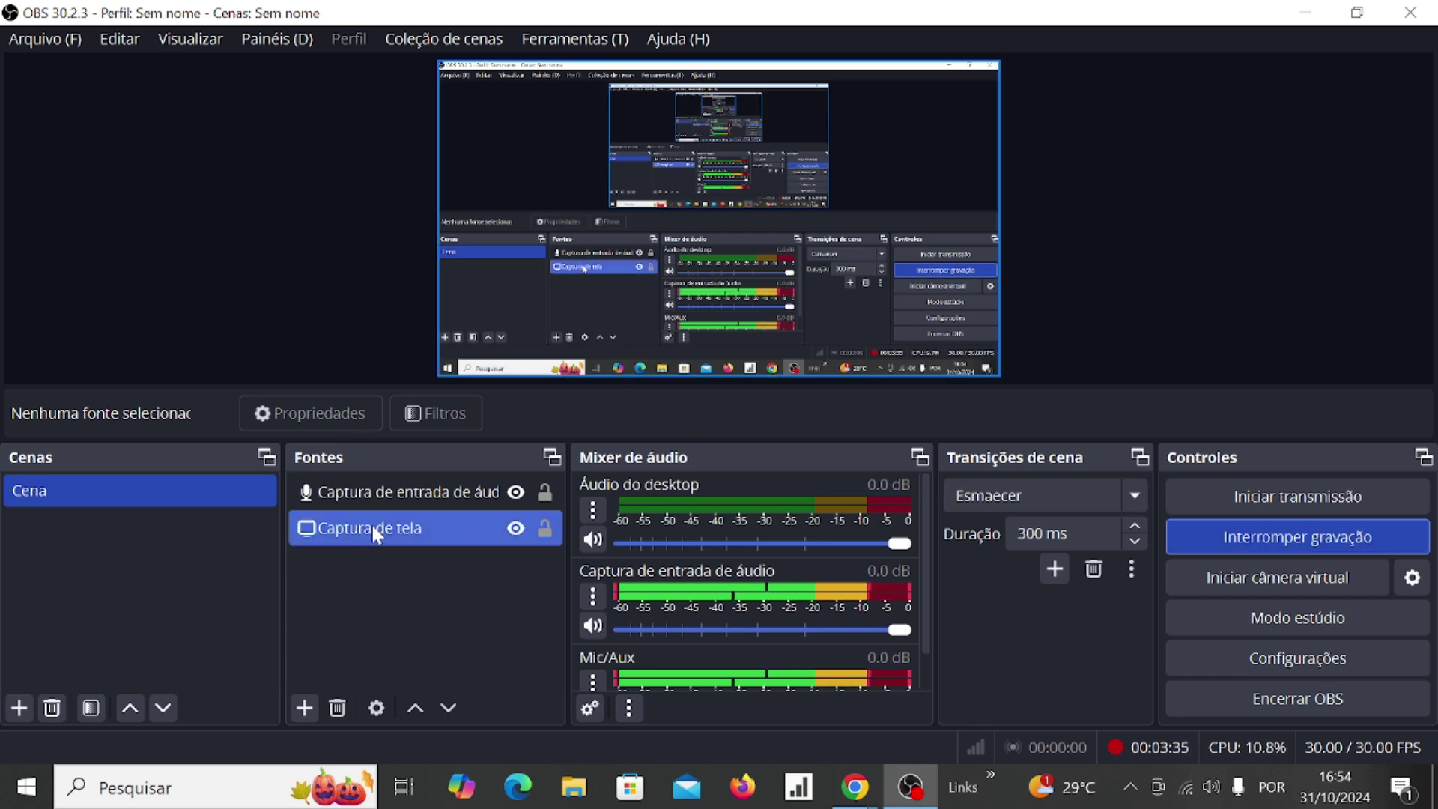
click(399, 614)
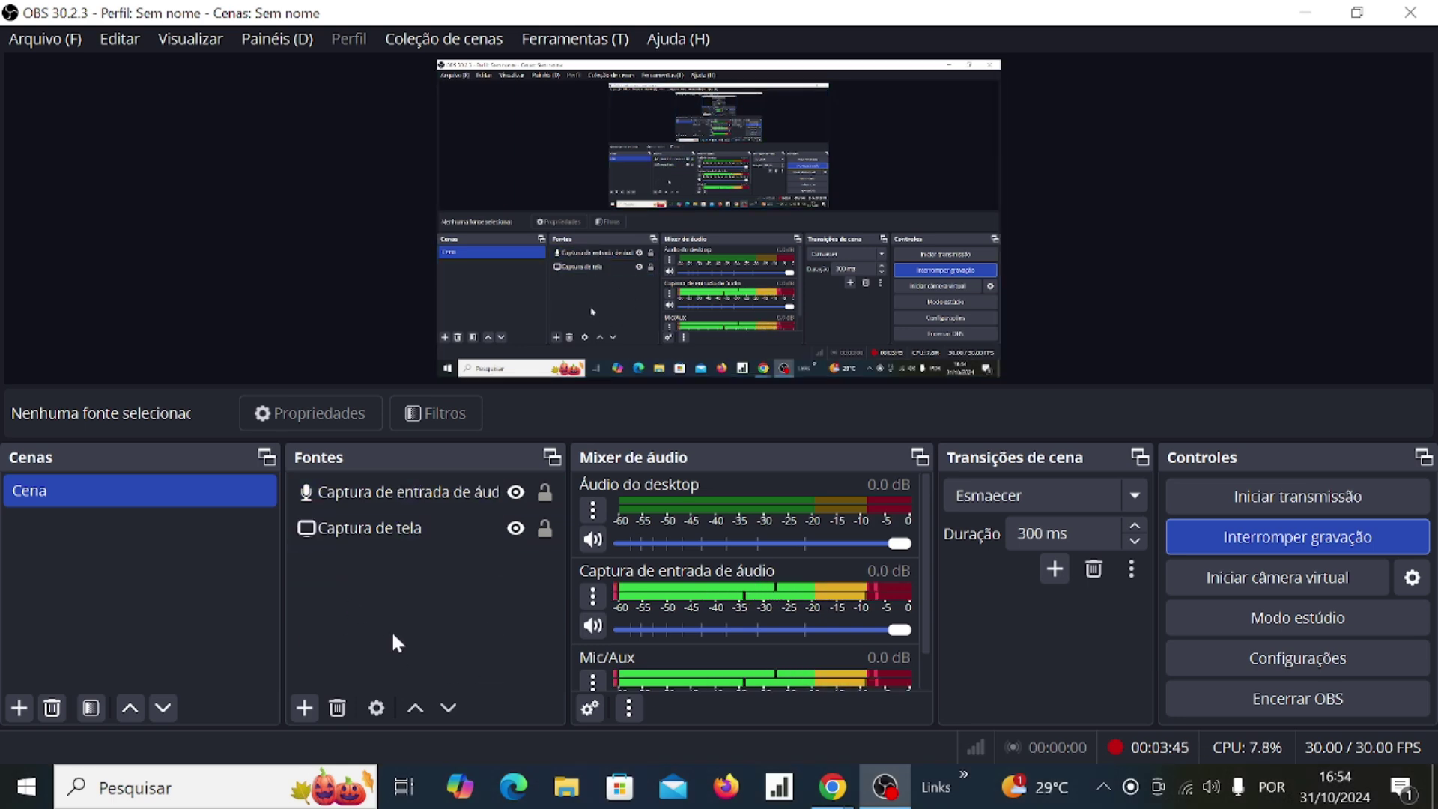
click(337, 526)
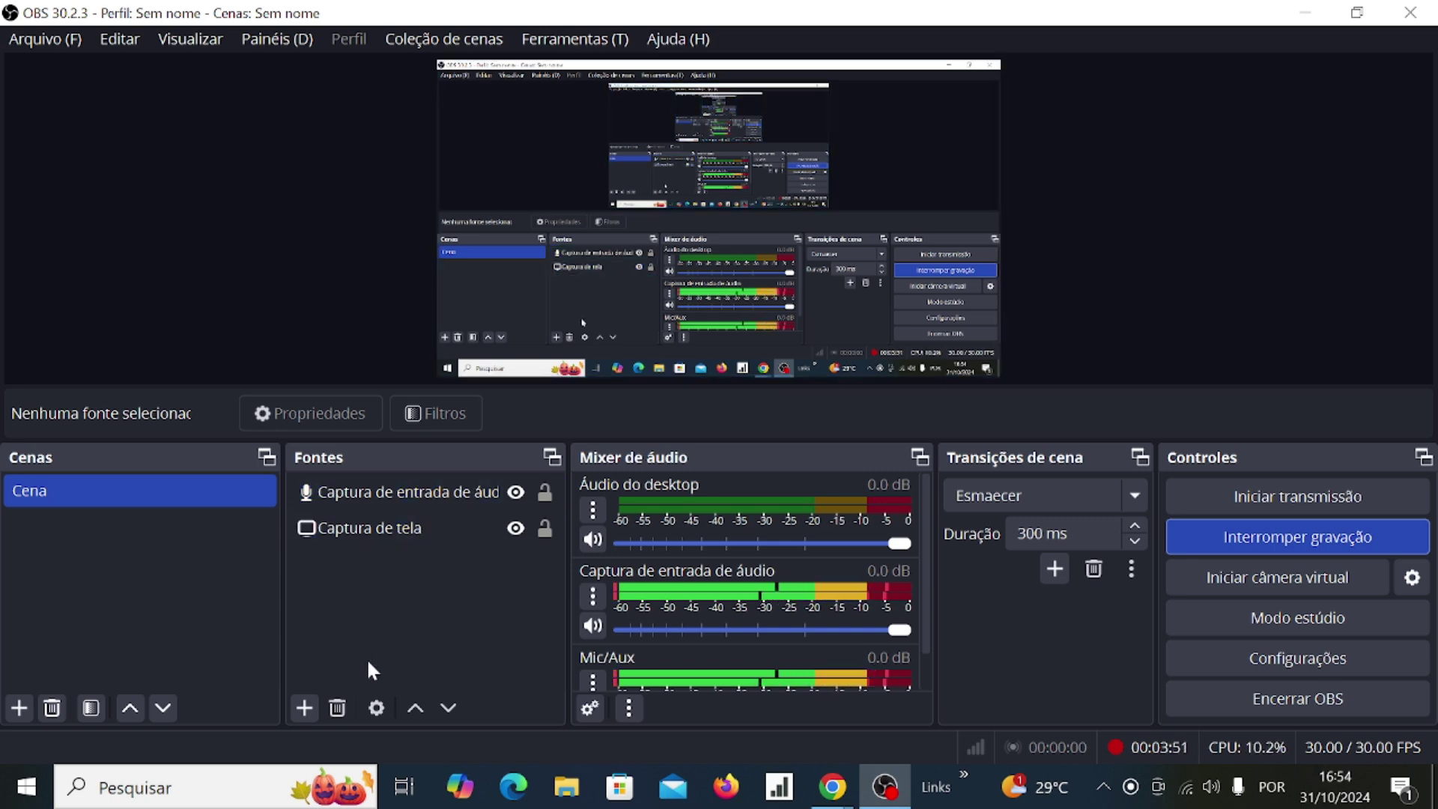
- Review the source types that can be added, and inspect the scene's audio input and screen capture sources
click(303, 708)
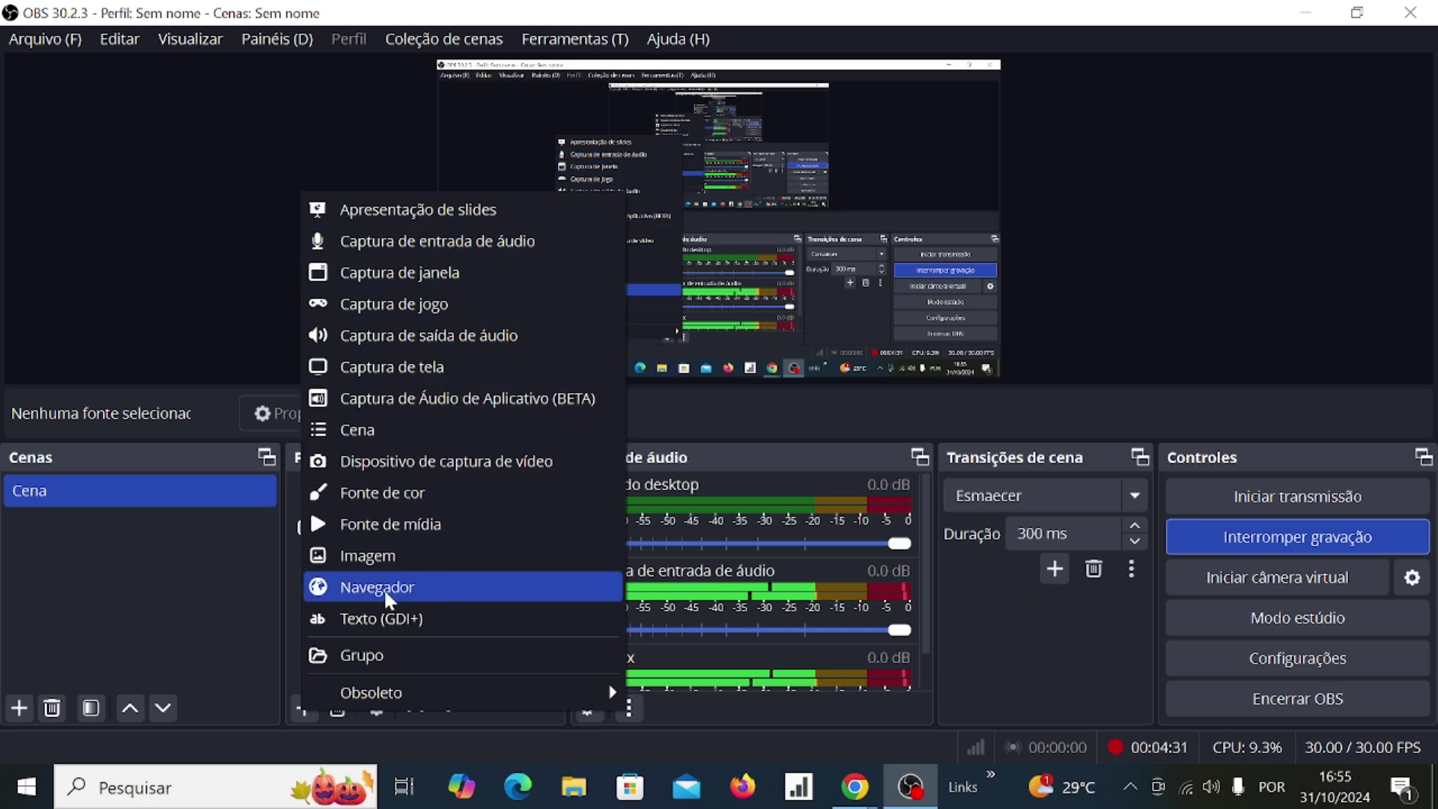
click(259, 590)
click(422, 496)
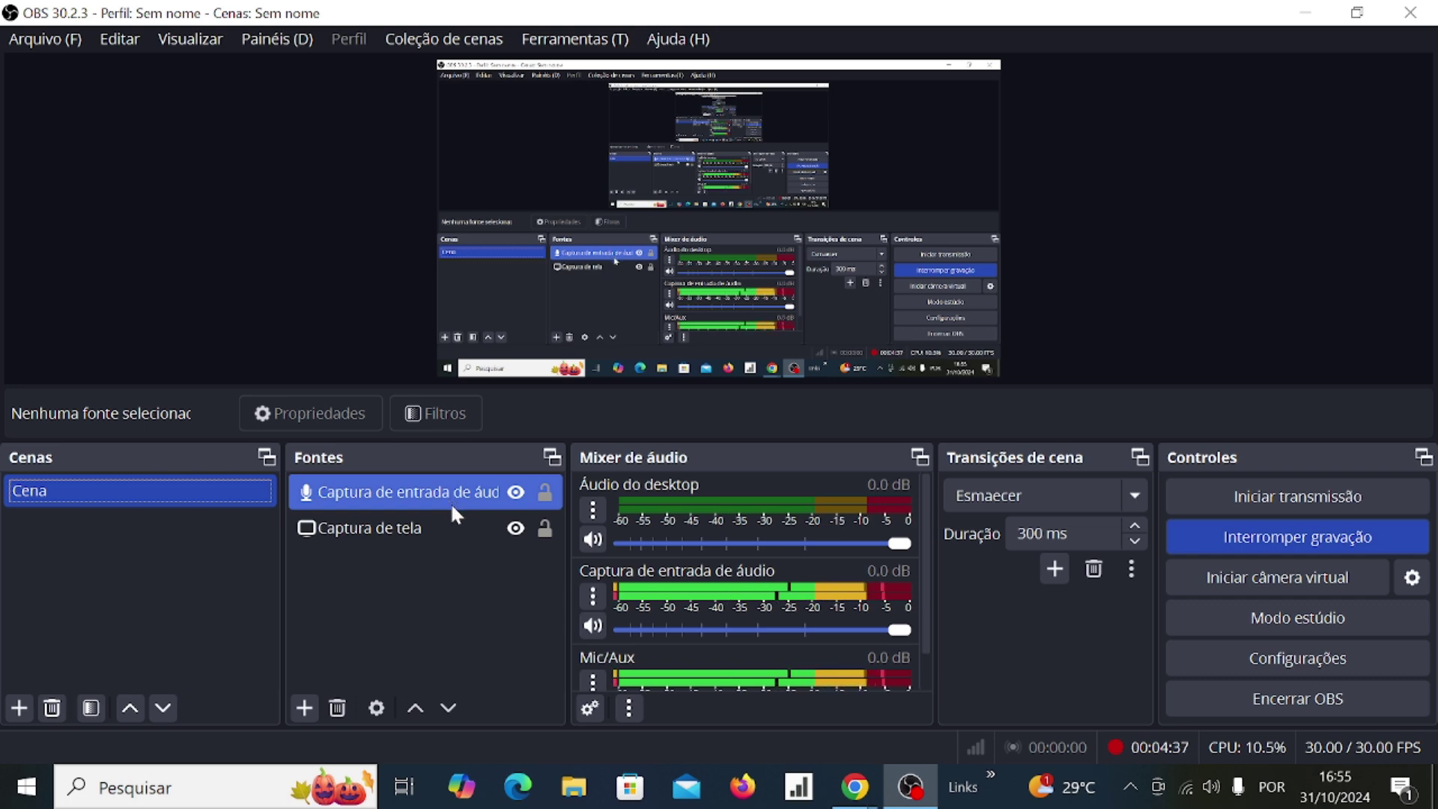
click(346, 536)
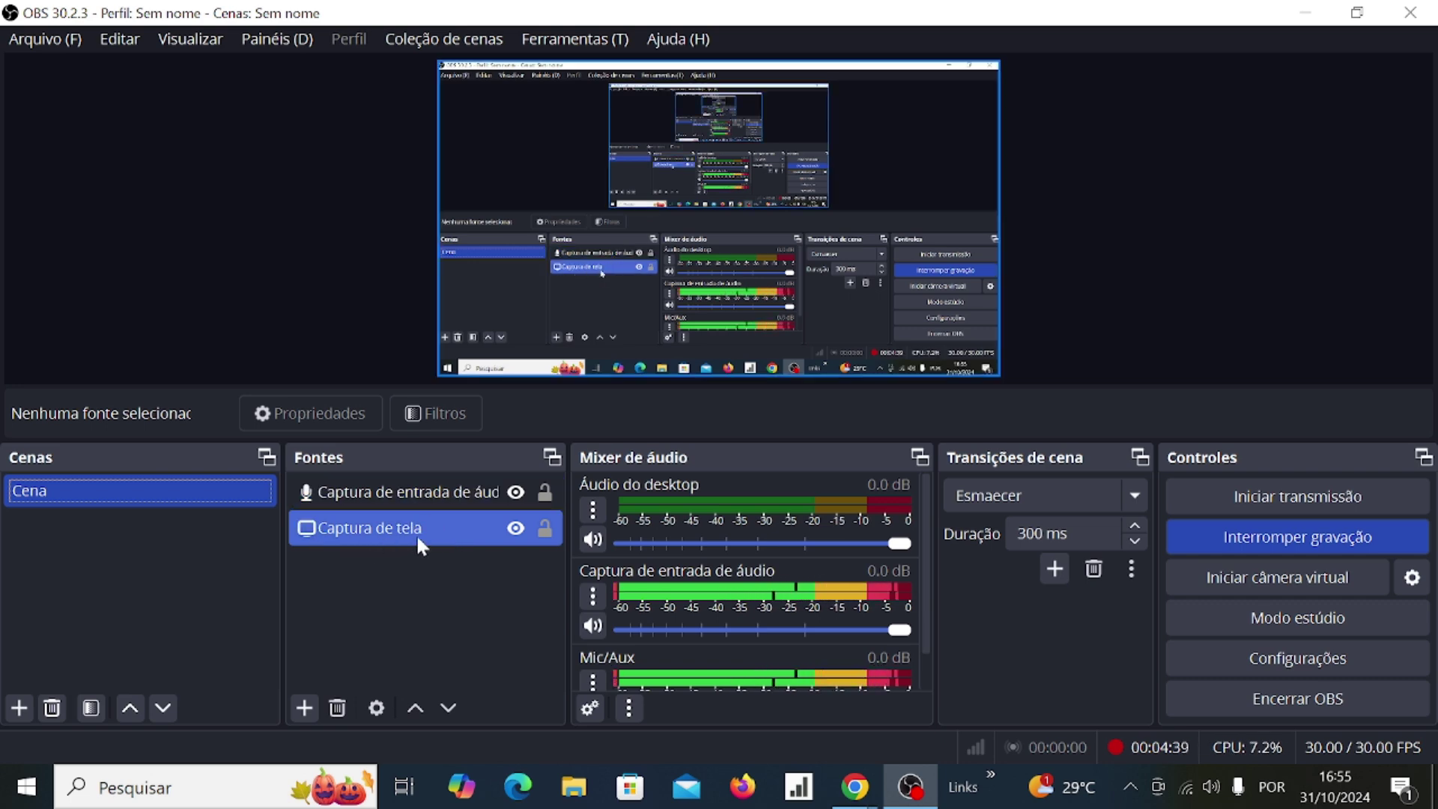
click(428, 582)
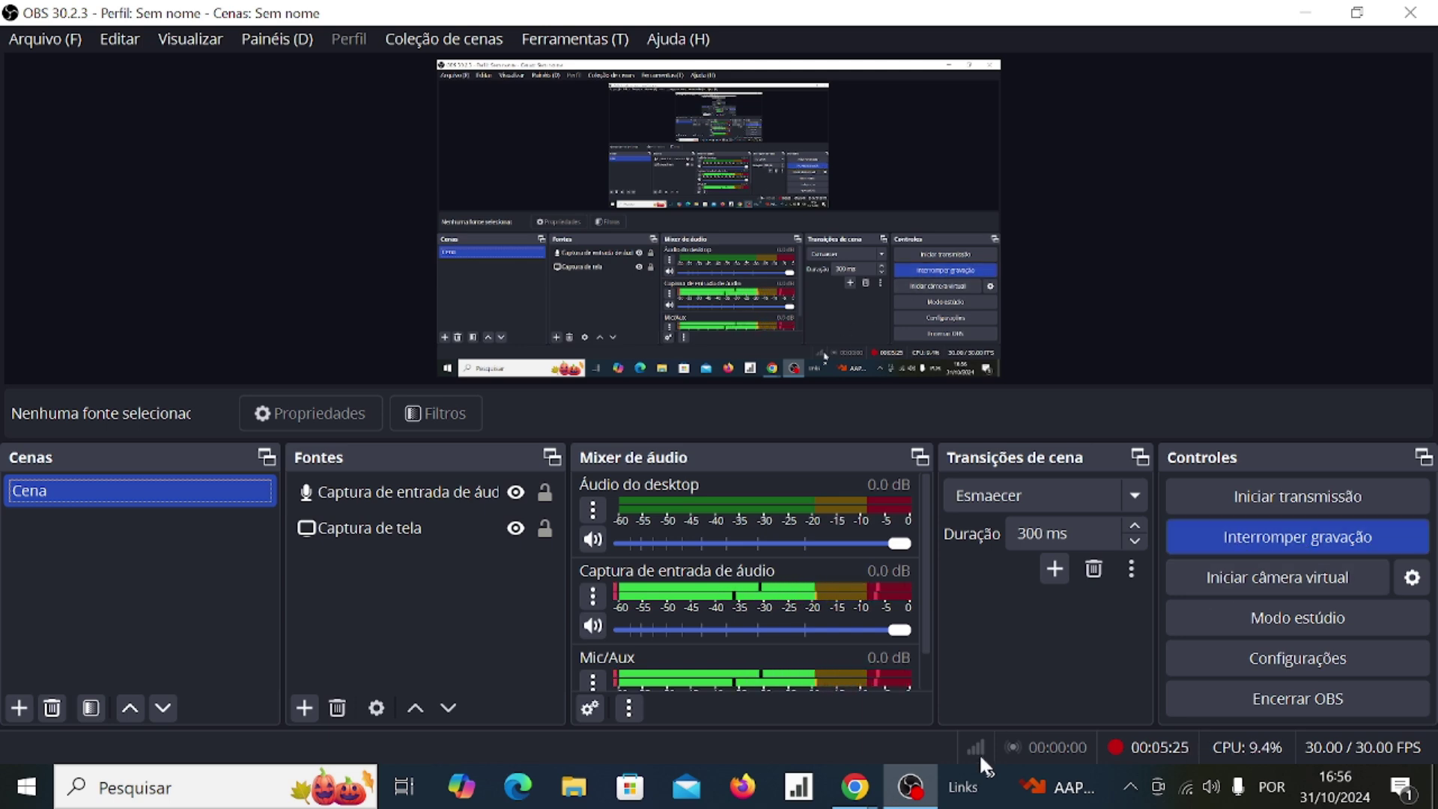
- Show the folder where OBS saves its recordings, look over the files and close the folder
mouse_move(919, 798)
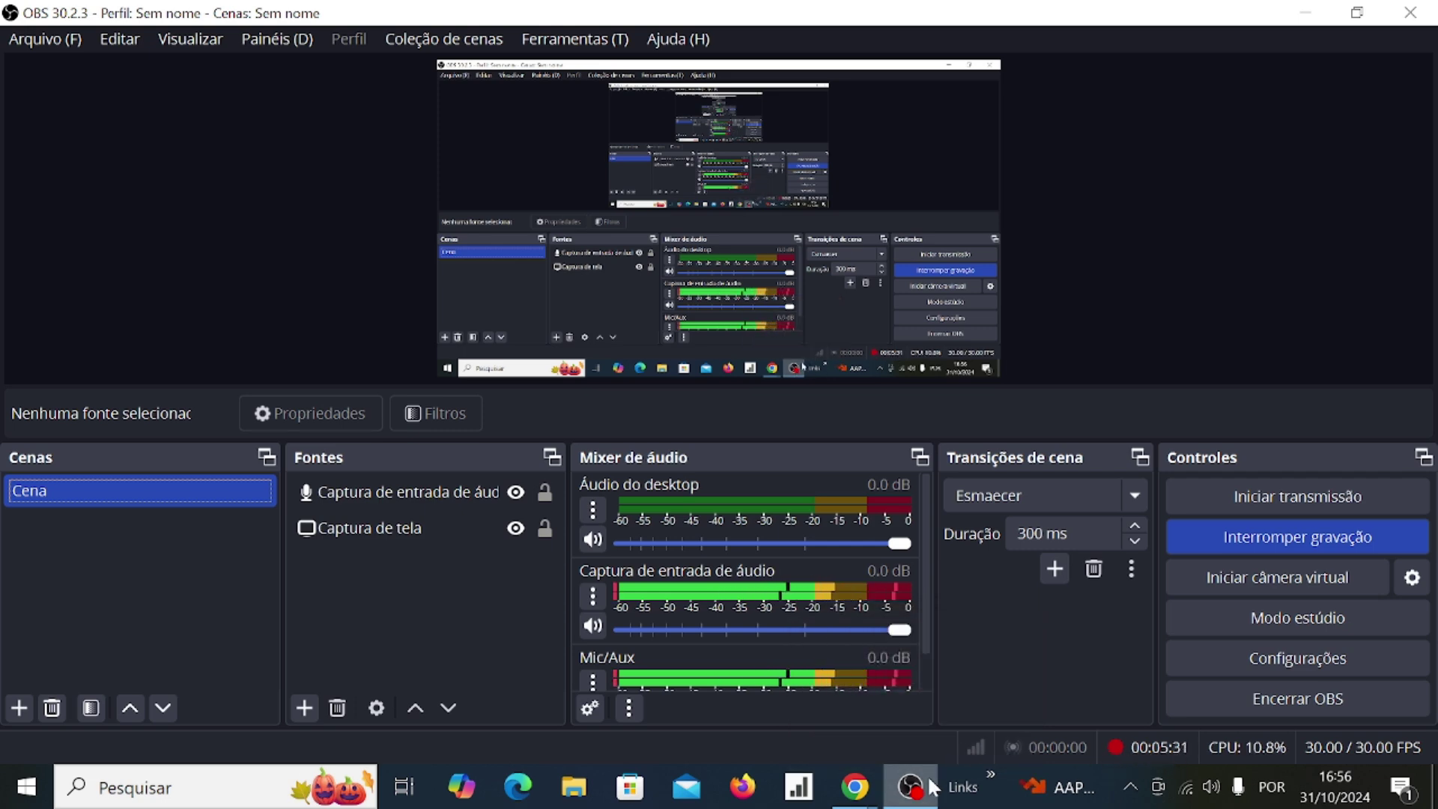
mouse_move(915, 792)
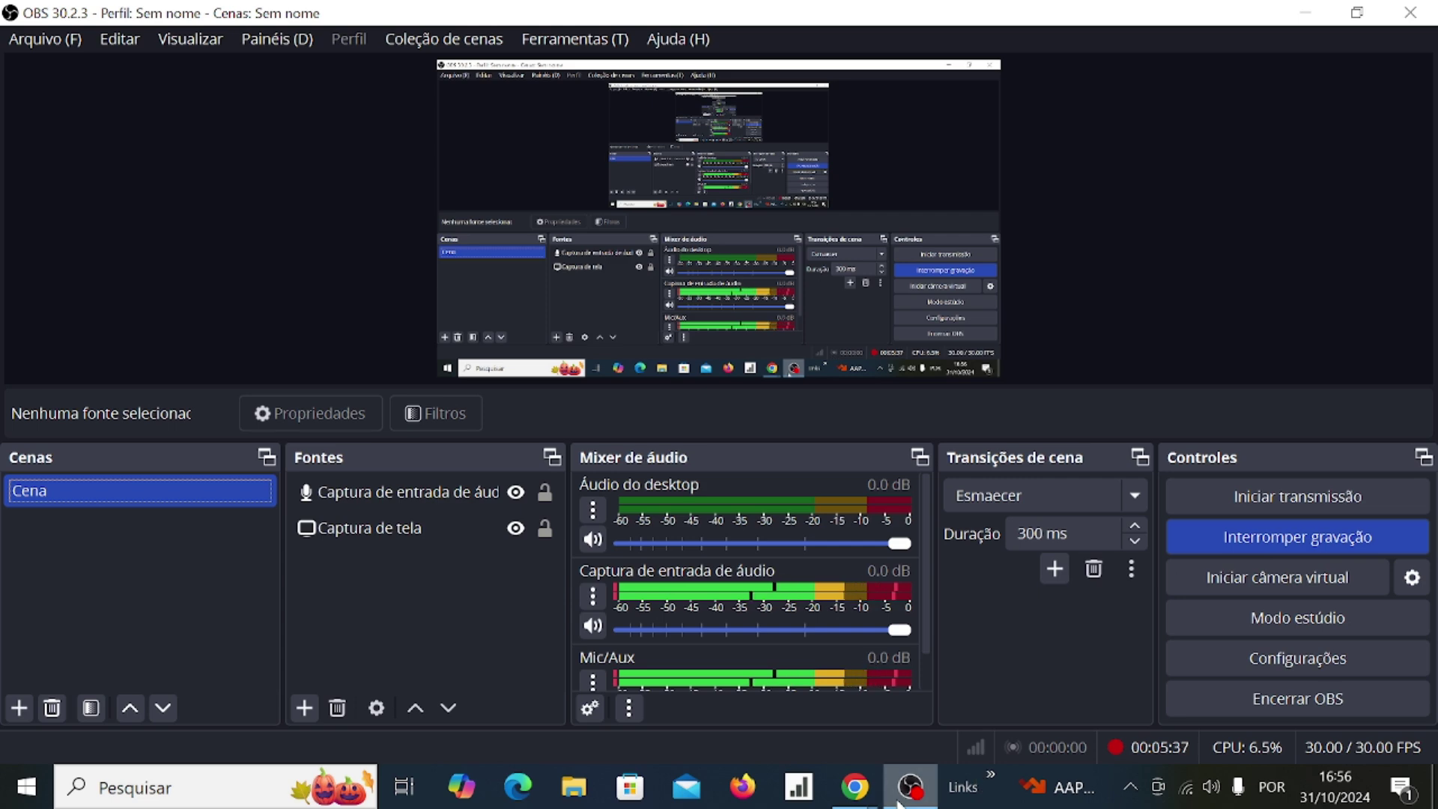
click(33, 42)
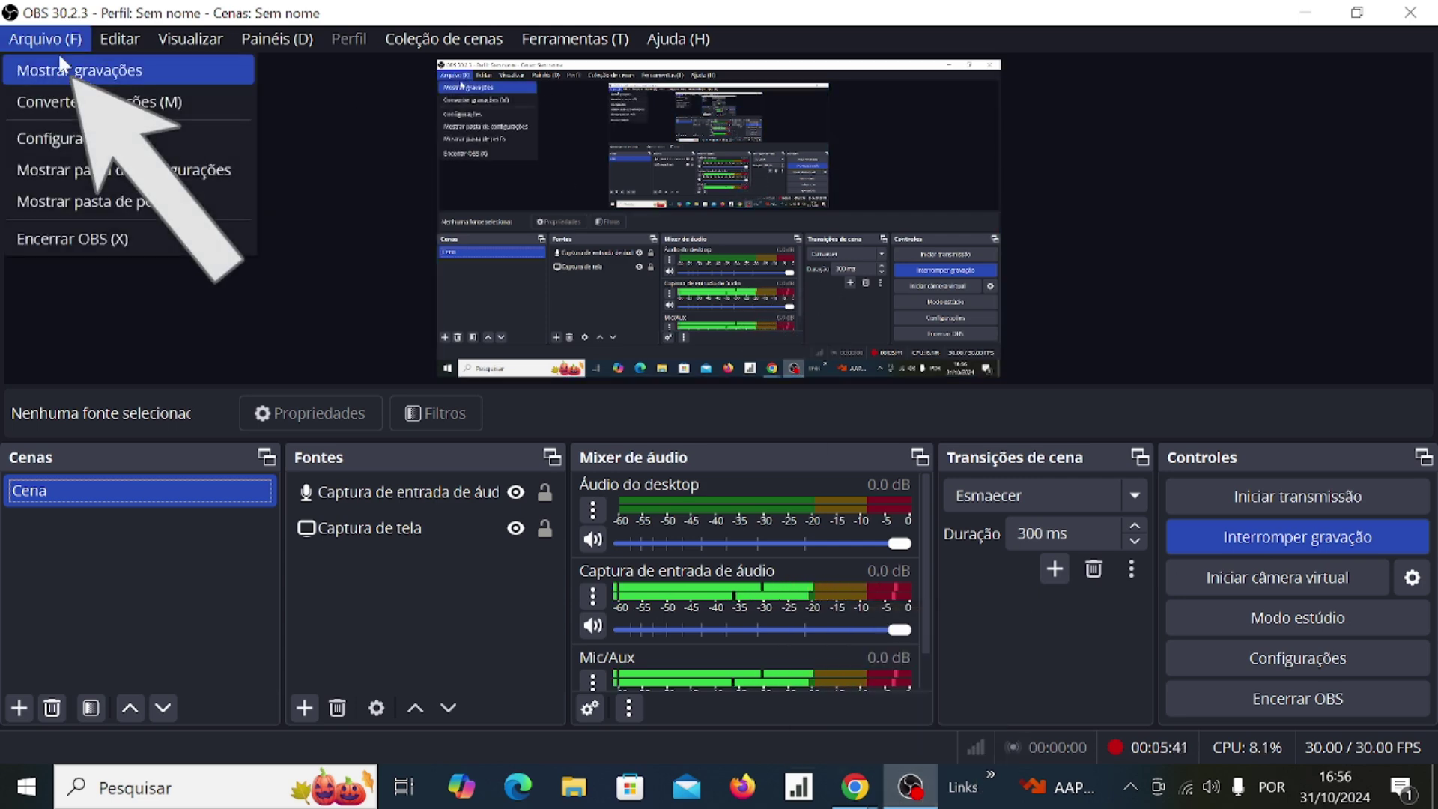
click(66, 72)
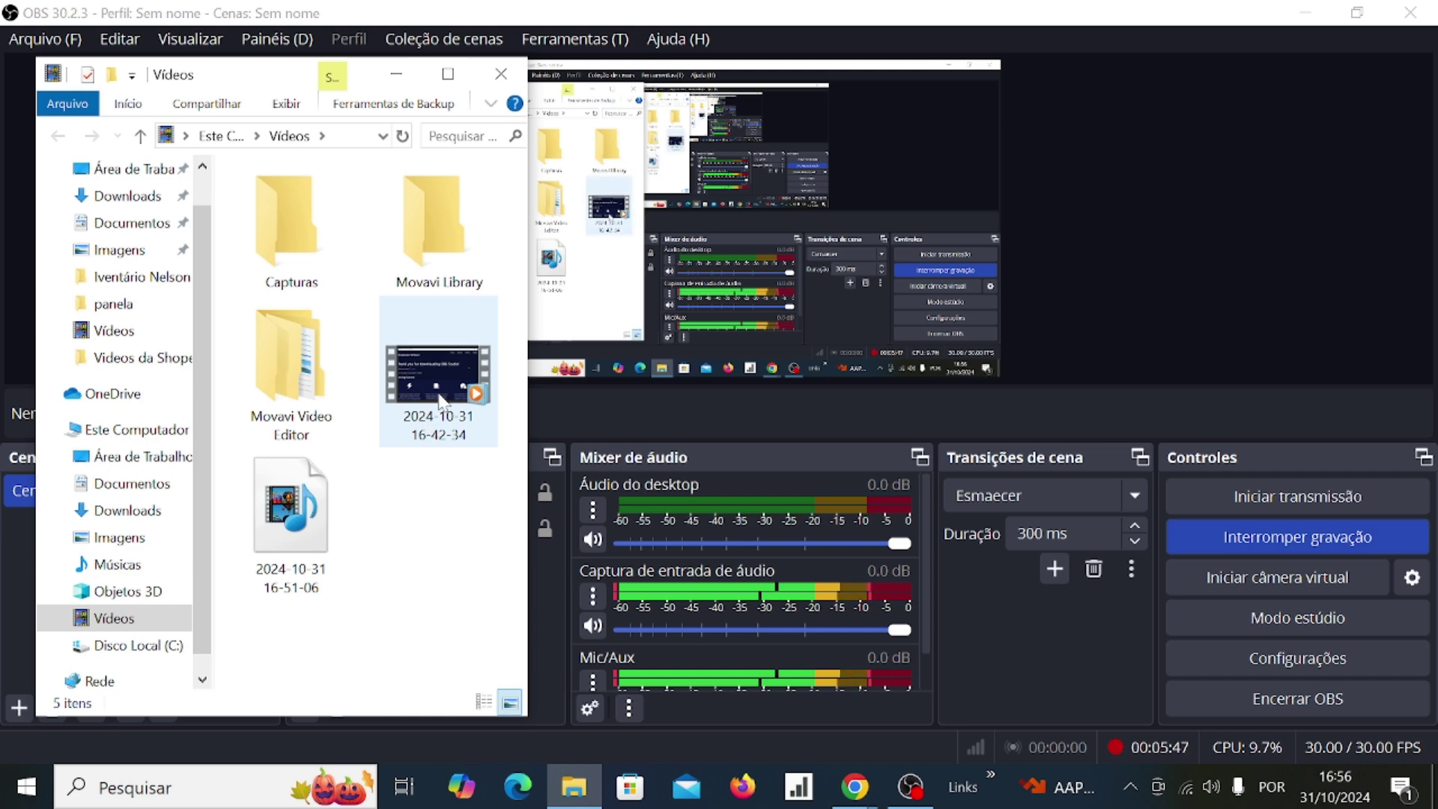
click(501, 73)
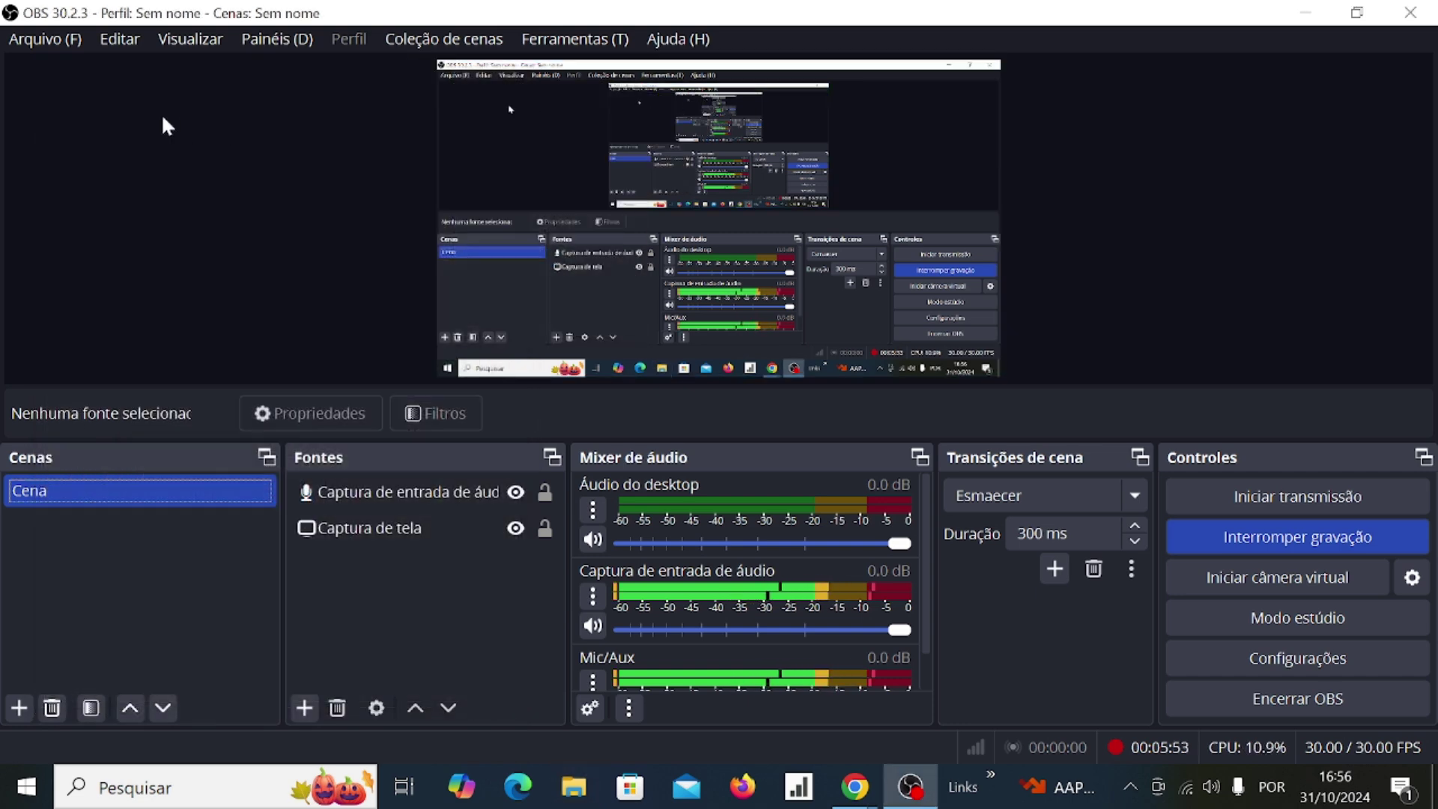
click(45, 39)
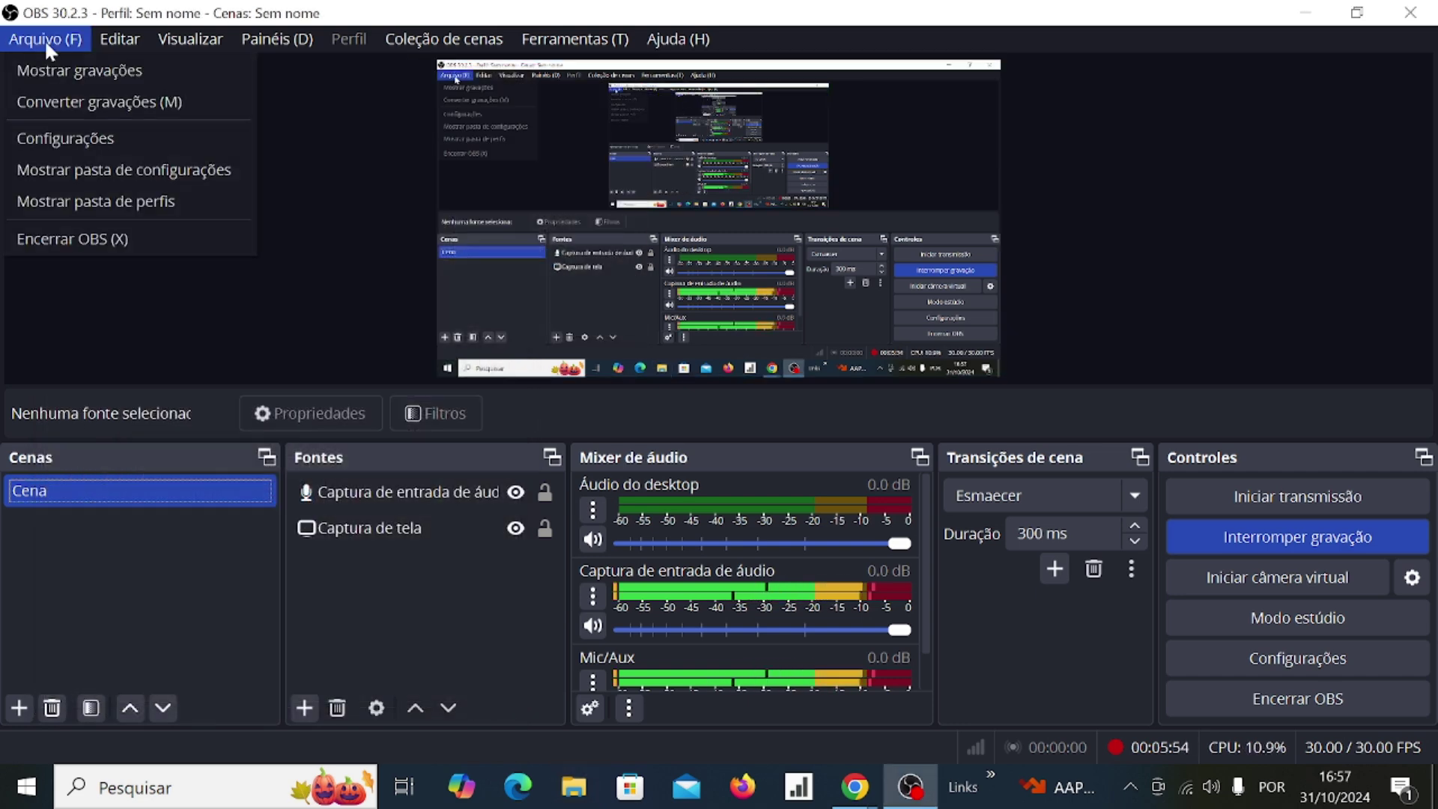
click(84, 107)
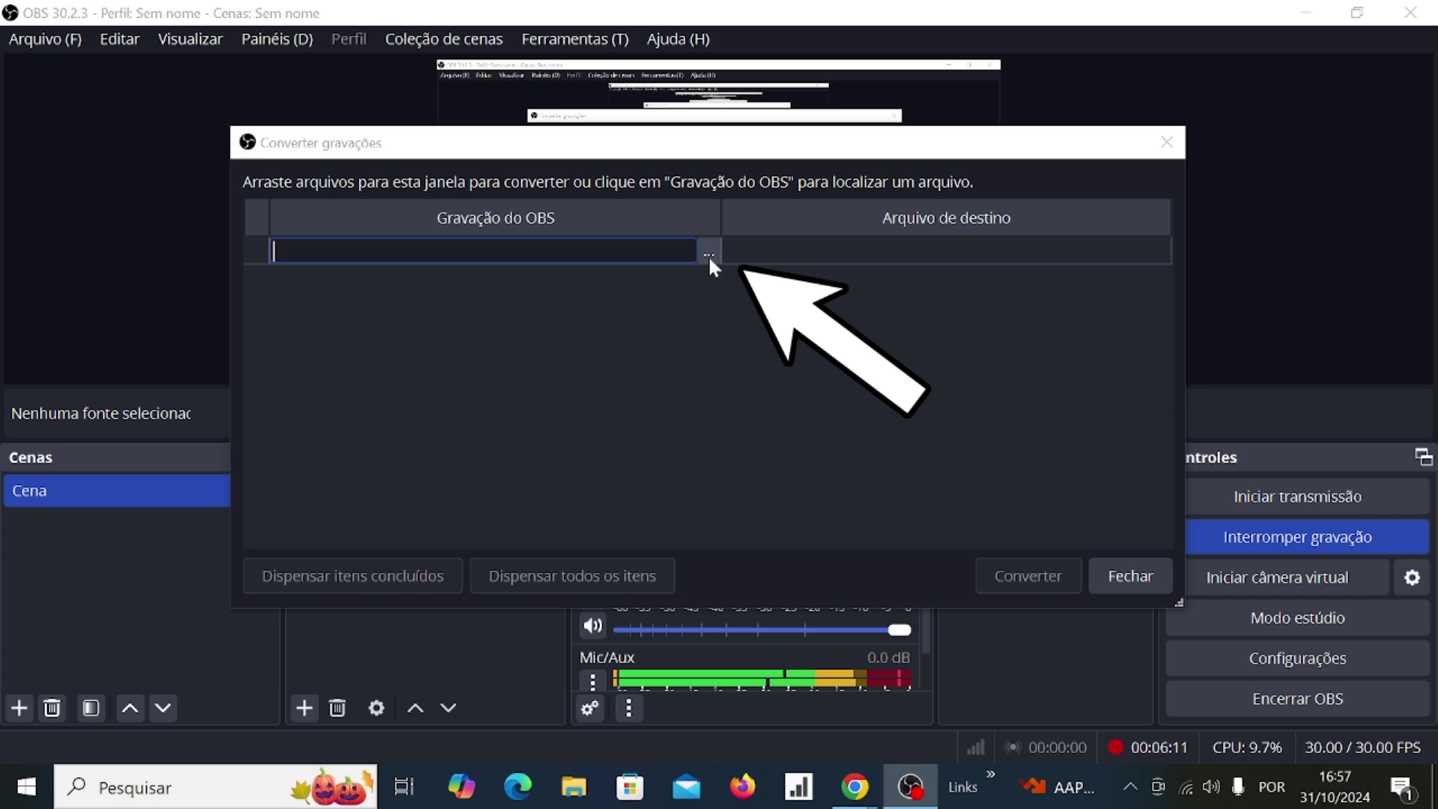
click(708, 255)
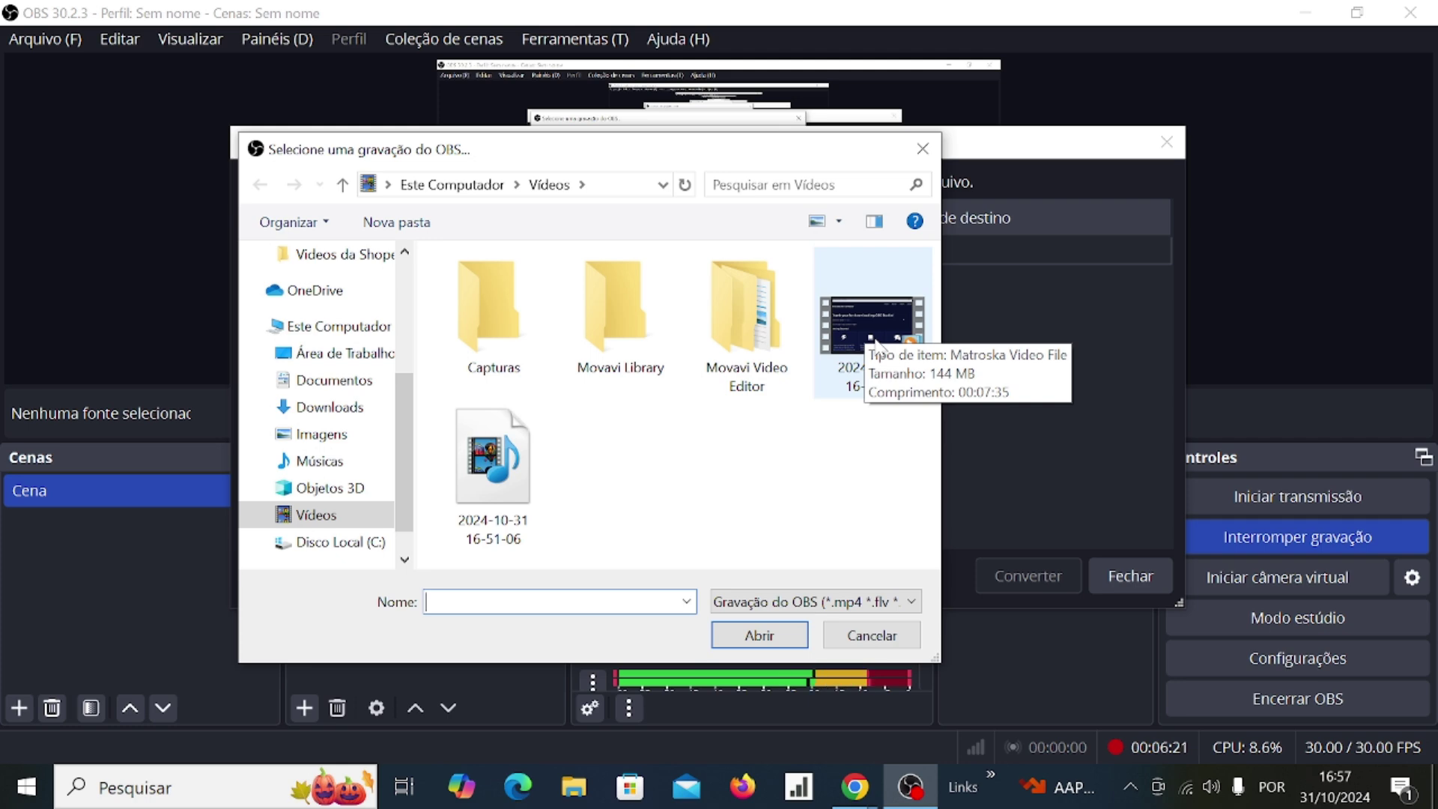
click(878, 343)
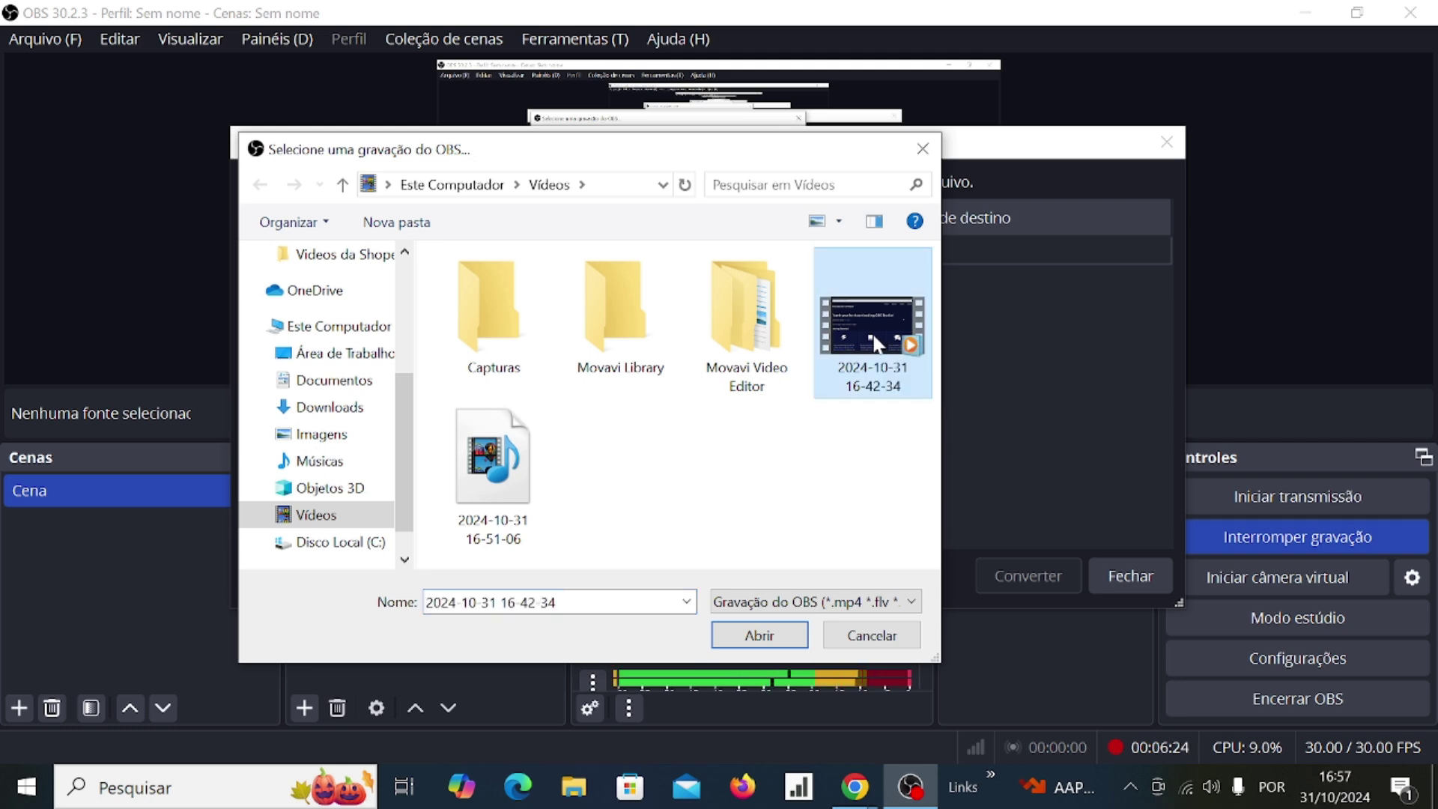
click(759, 635)
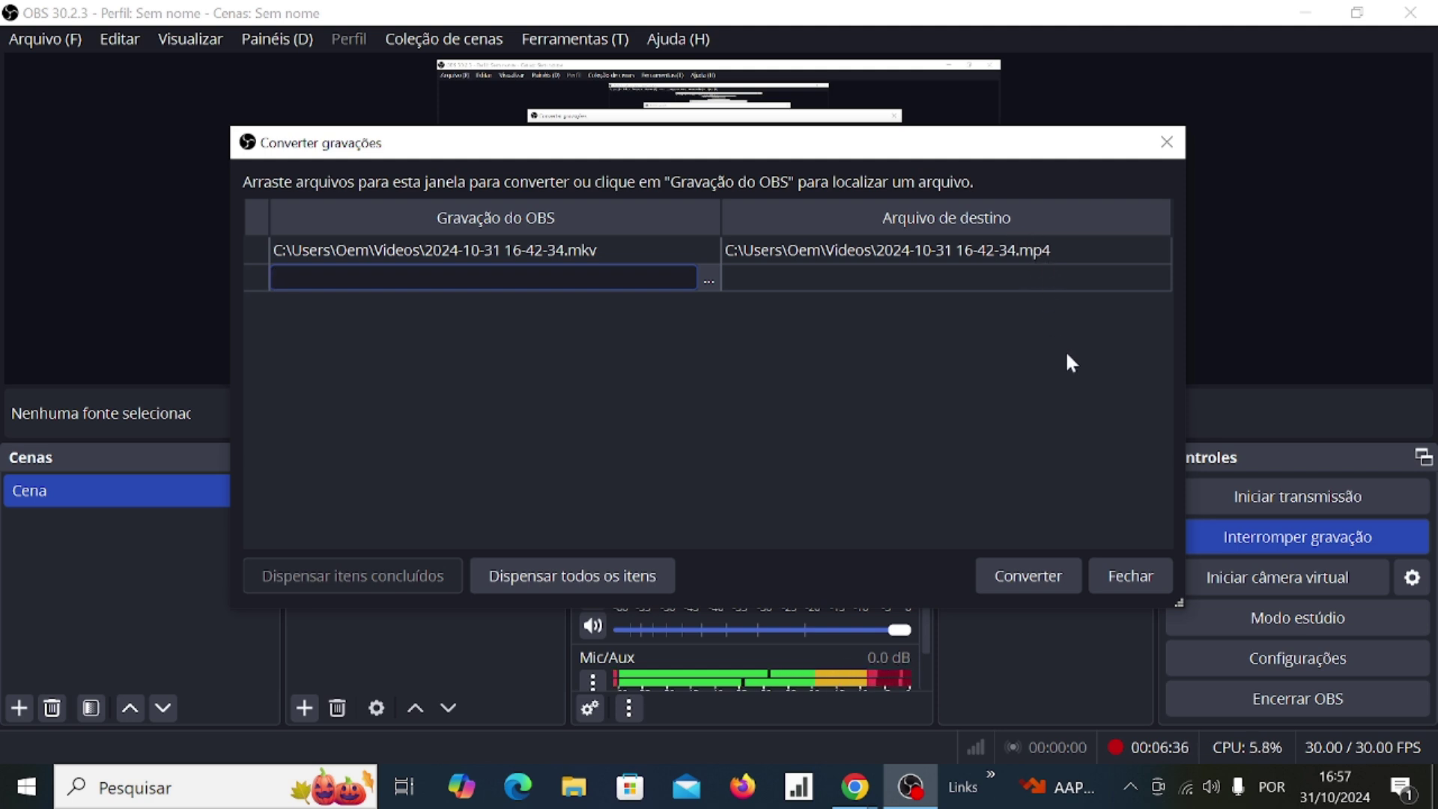
click(1045, 575)
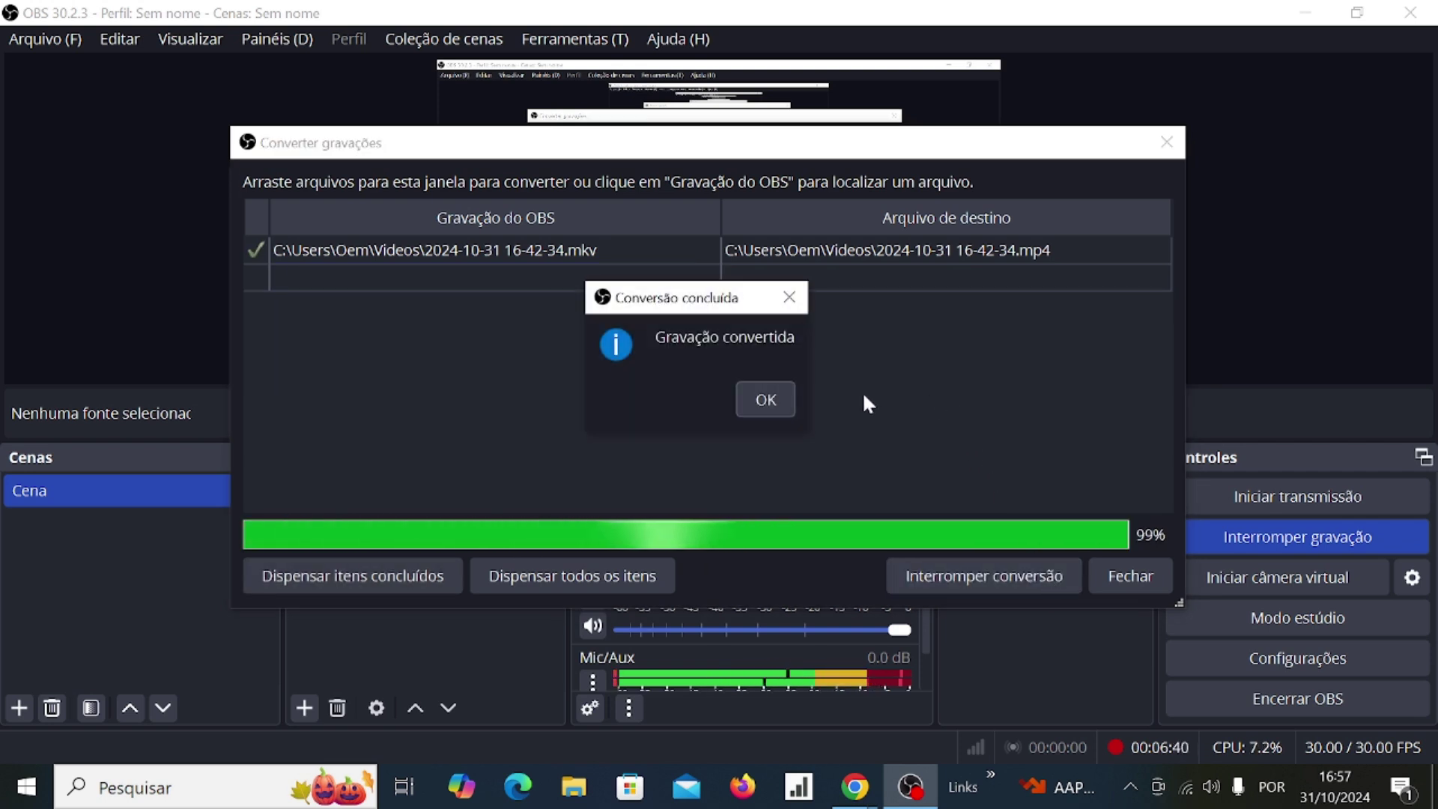
click(759, 405)
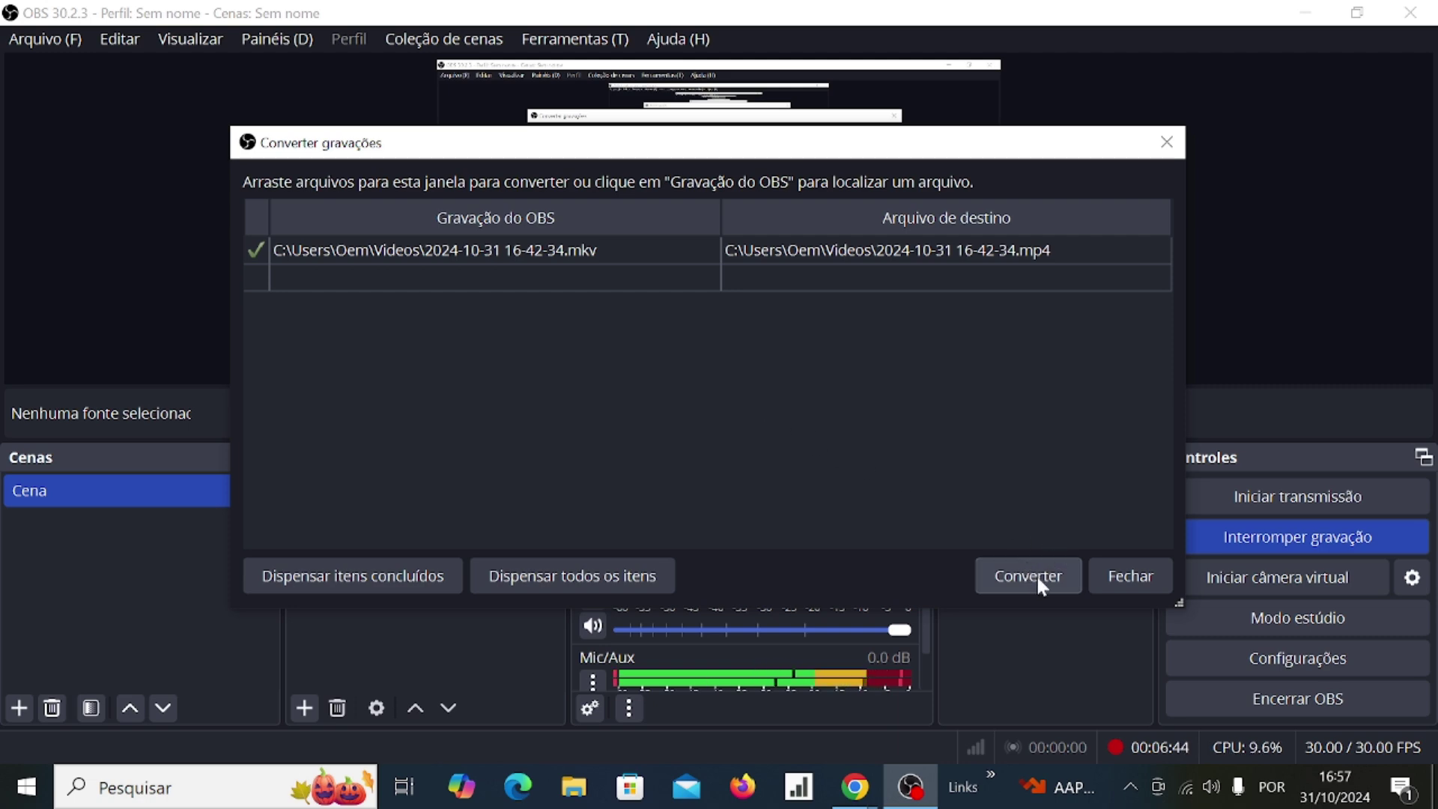
click(1116, 580)
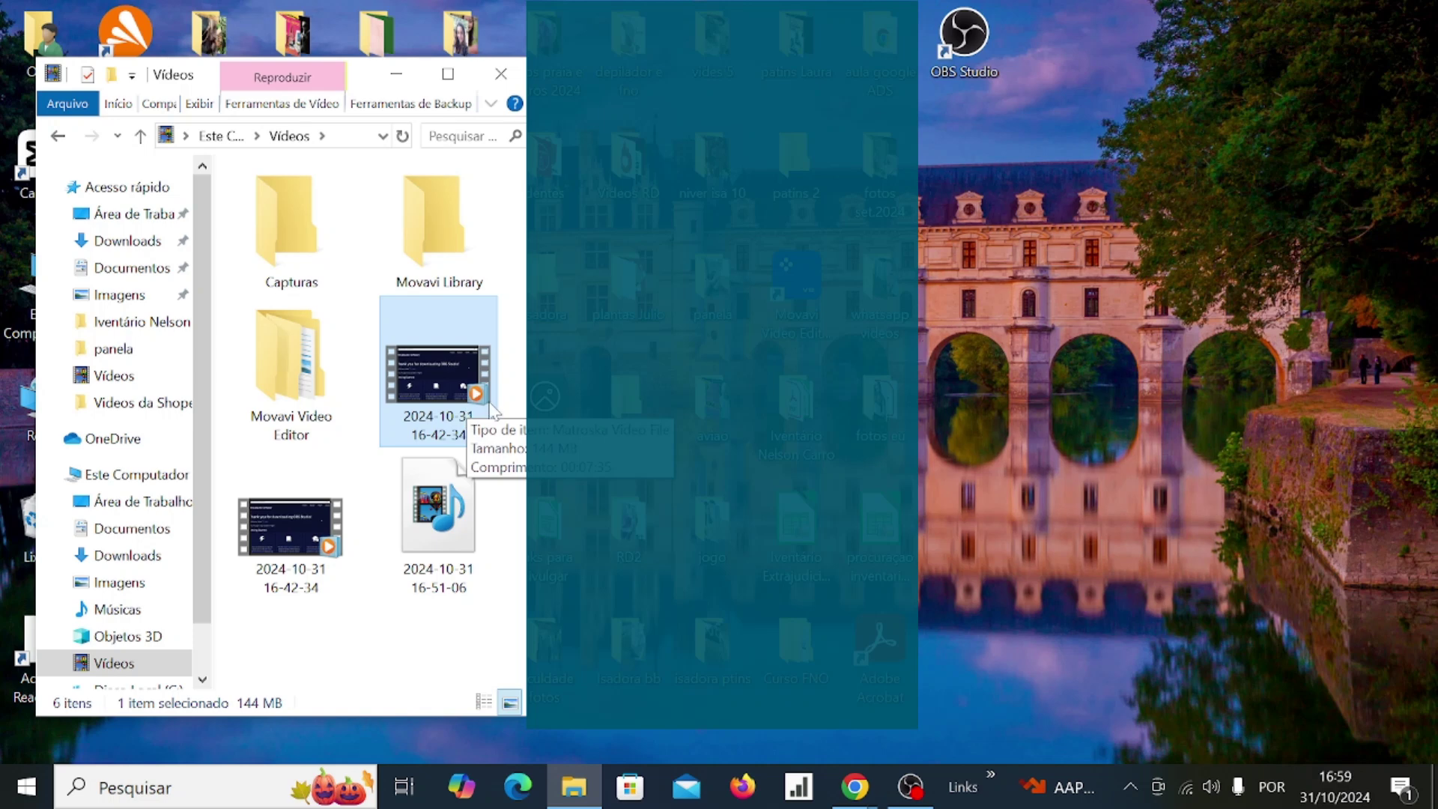
mouse_move(284, 529)
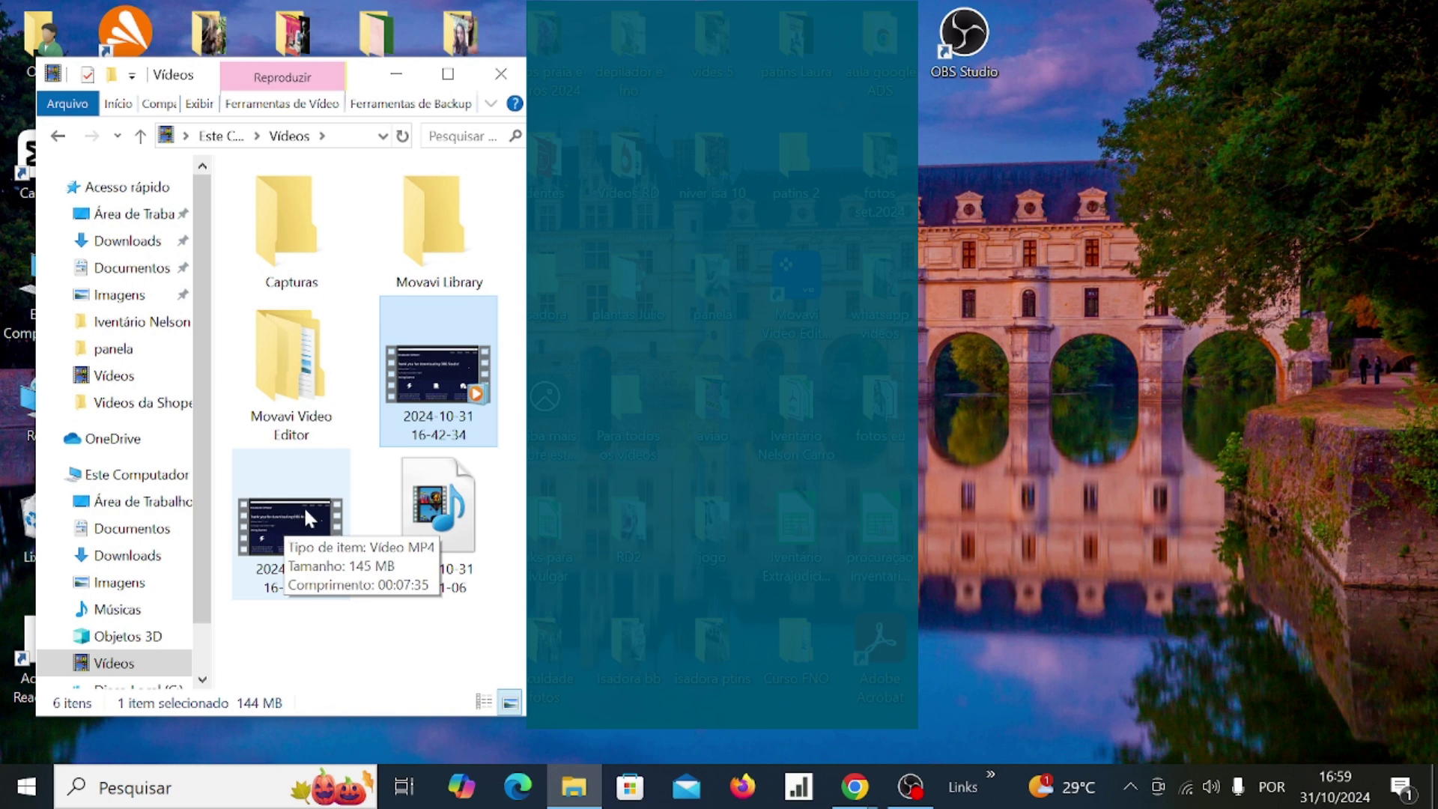
click(286, 503)
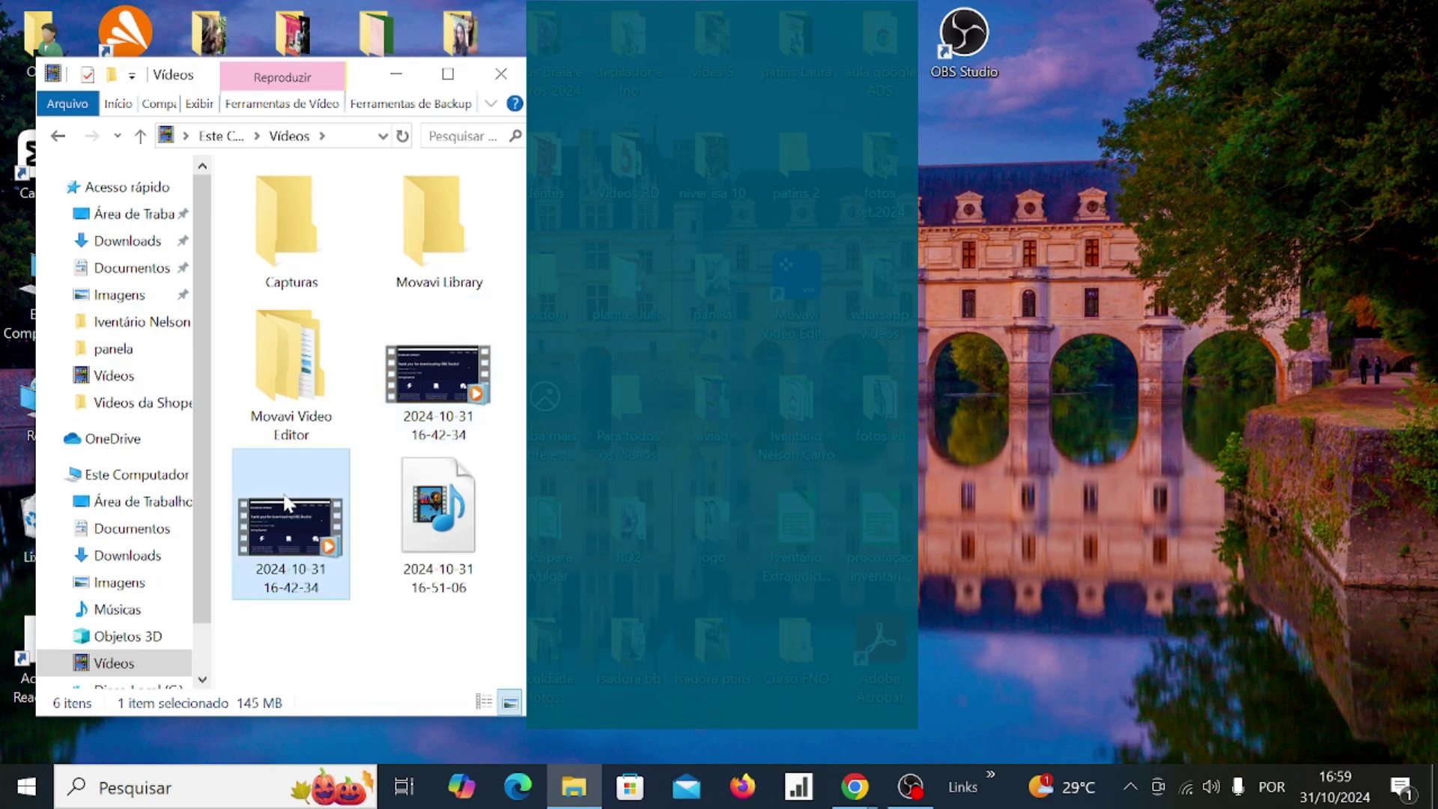
mouse_move(854, 786)
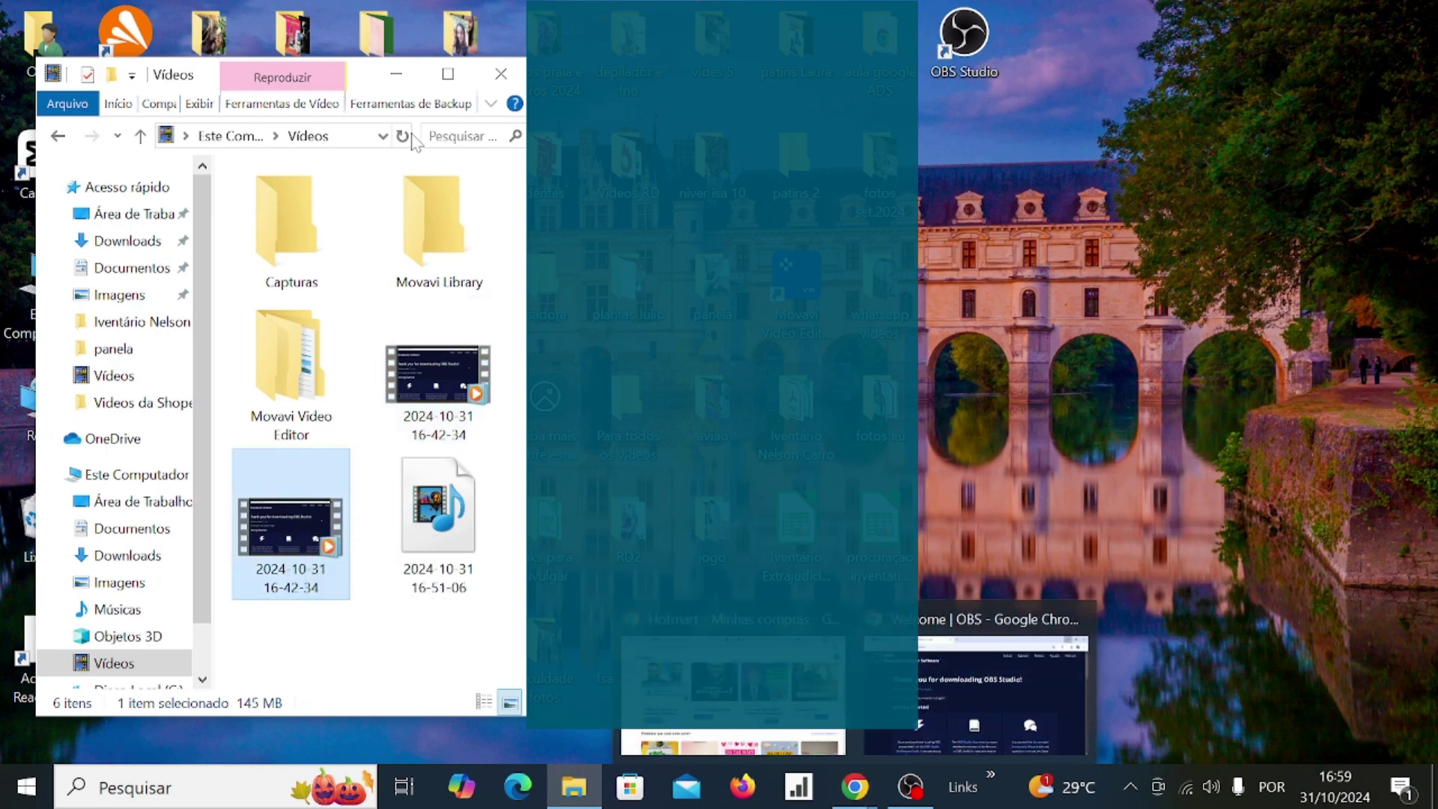
click(396, 74)
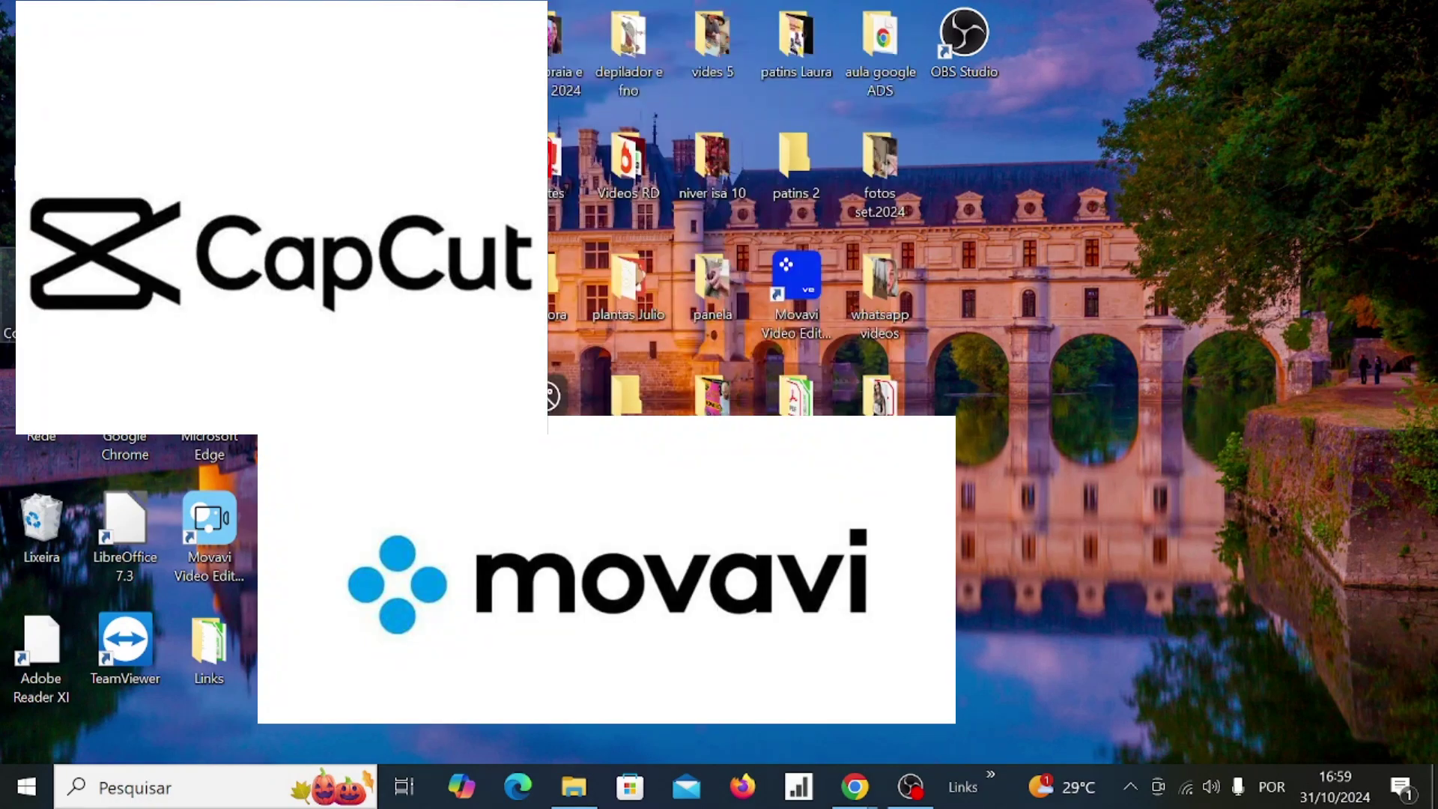
- Open Movavi Video Editor Plus and dismiss its promotional offer
double_click(224, 535)
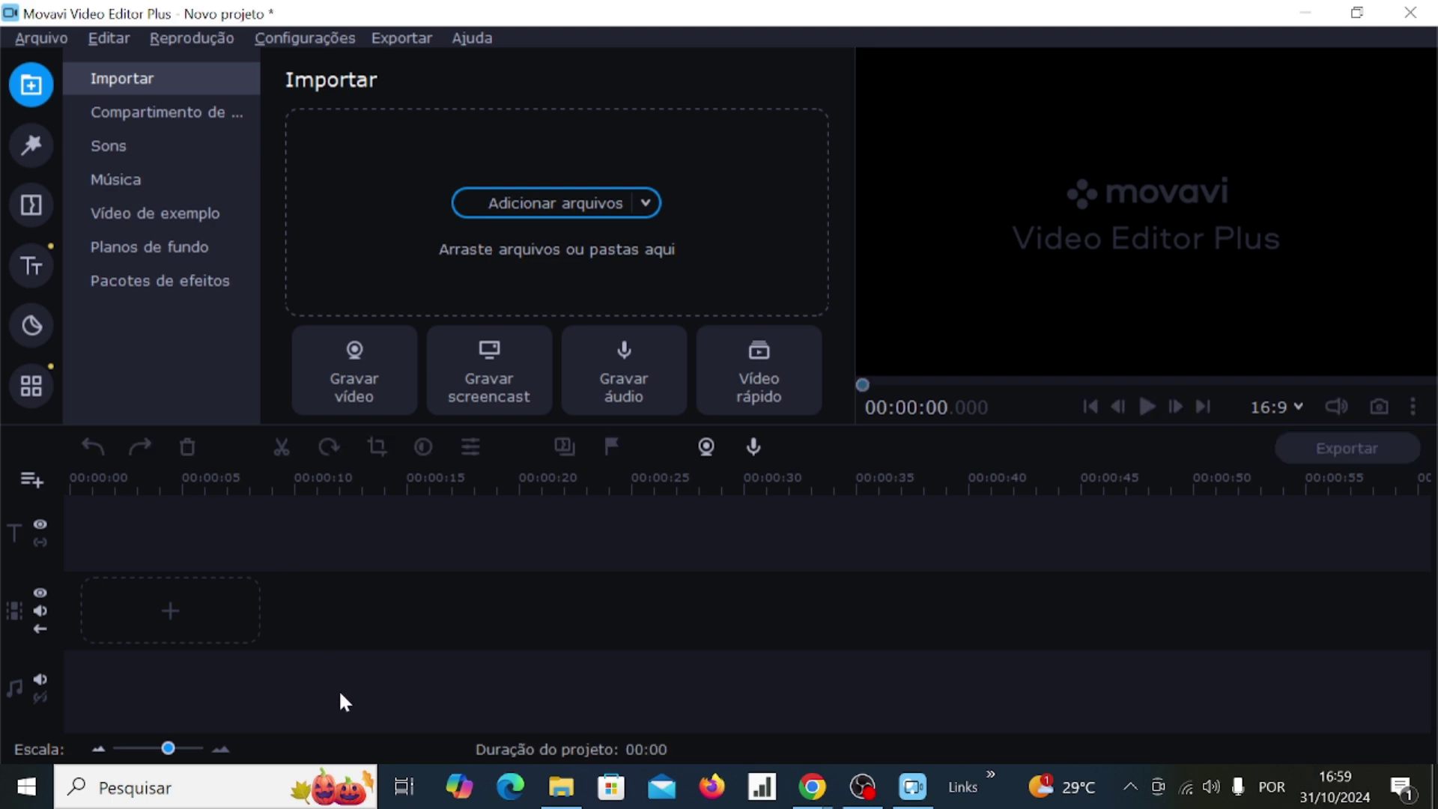
click(539, 782)
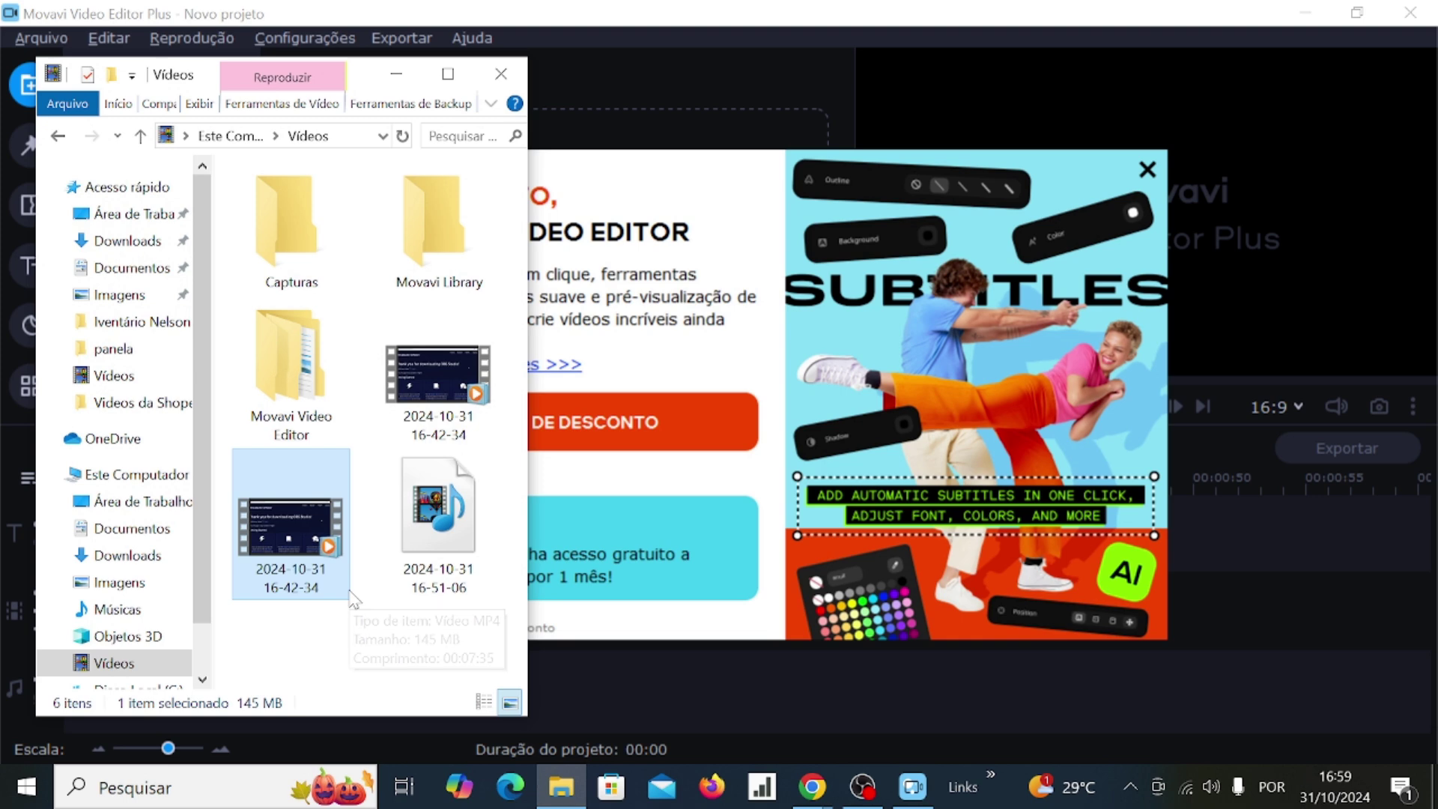
click(1145, 170)
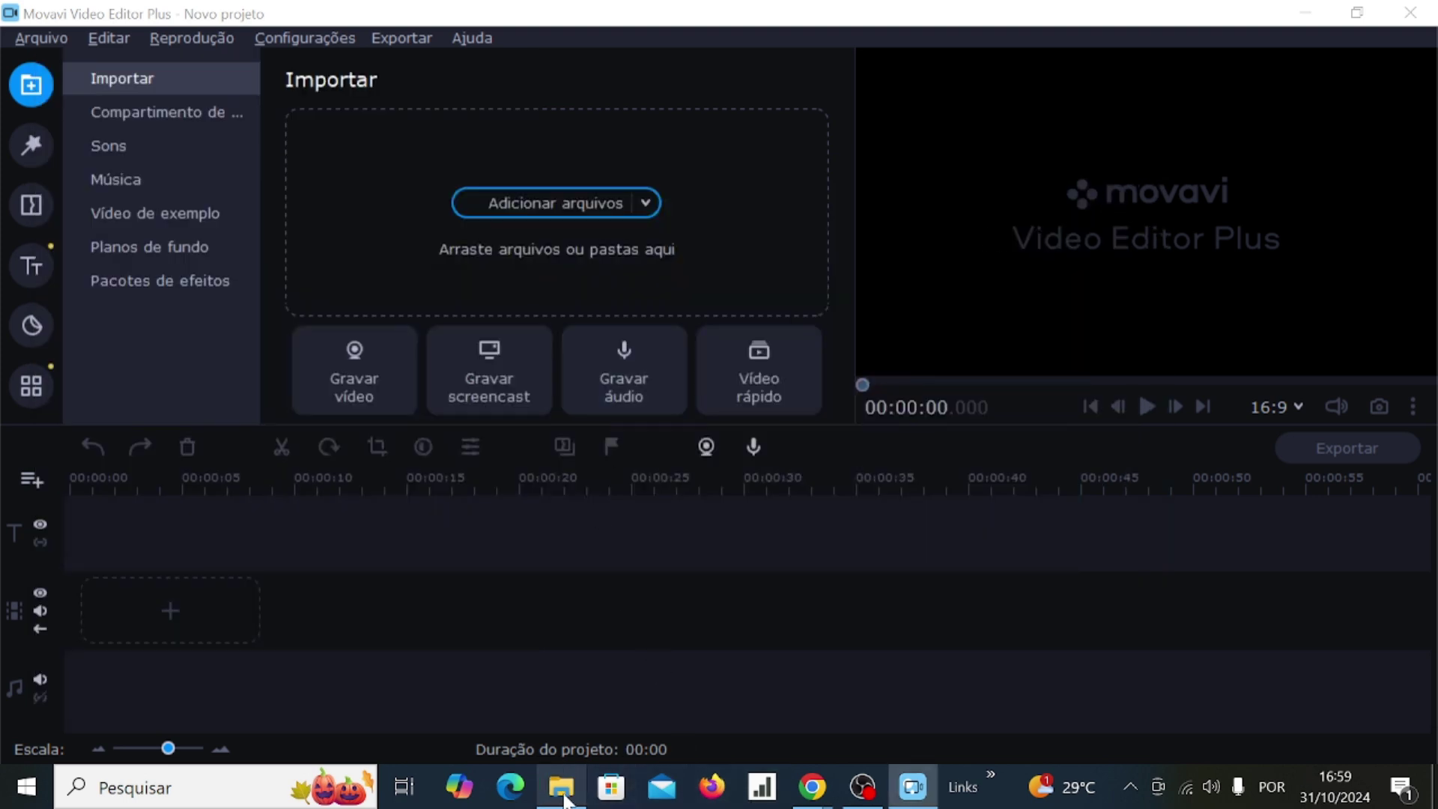
mouse_move(565, 800)
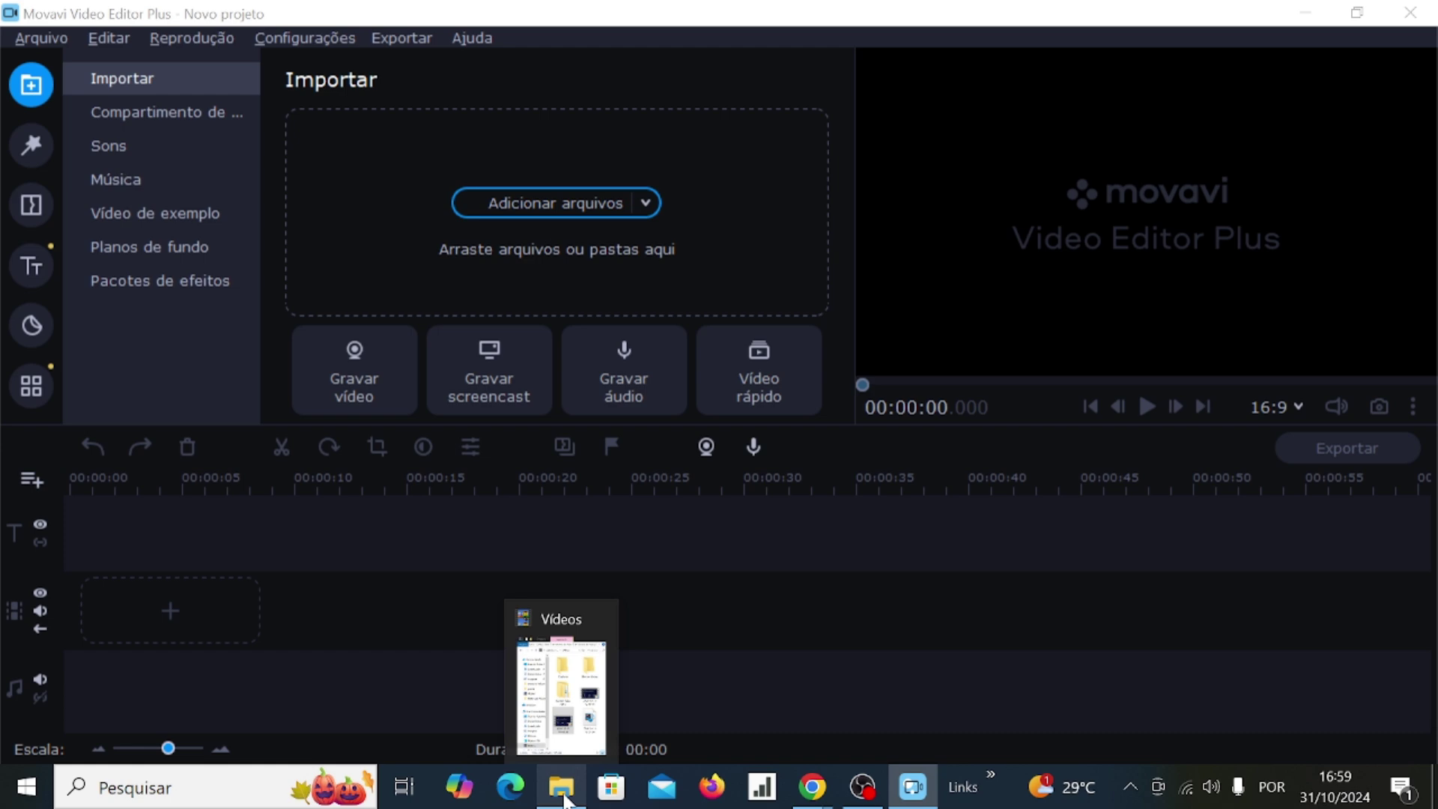
mouse_move(557, 695)
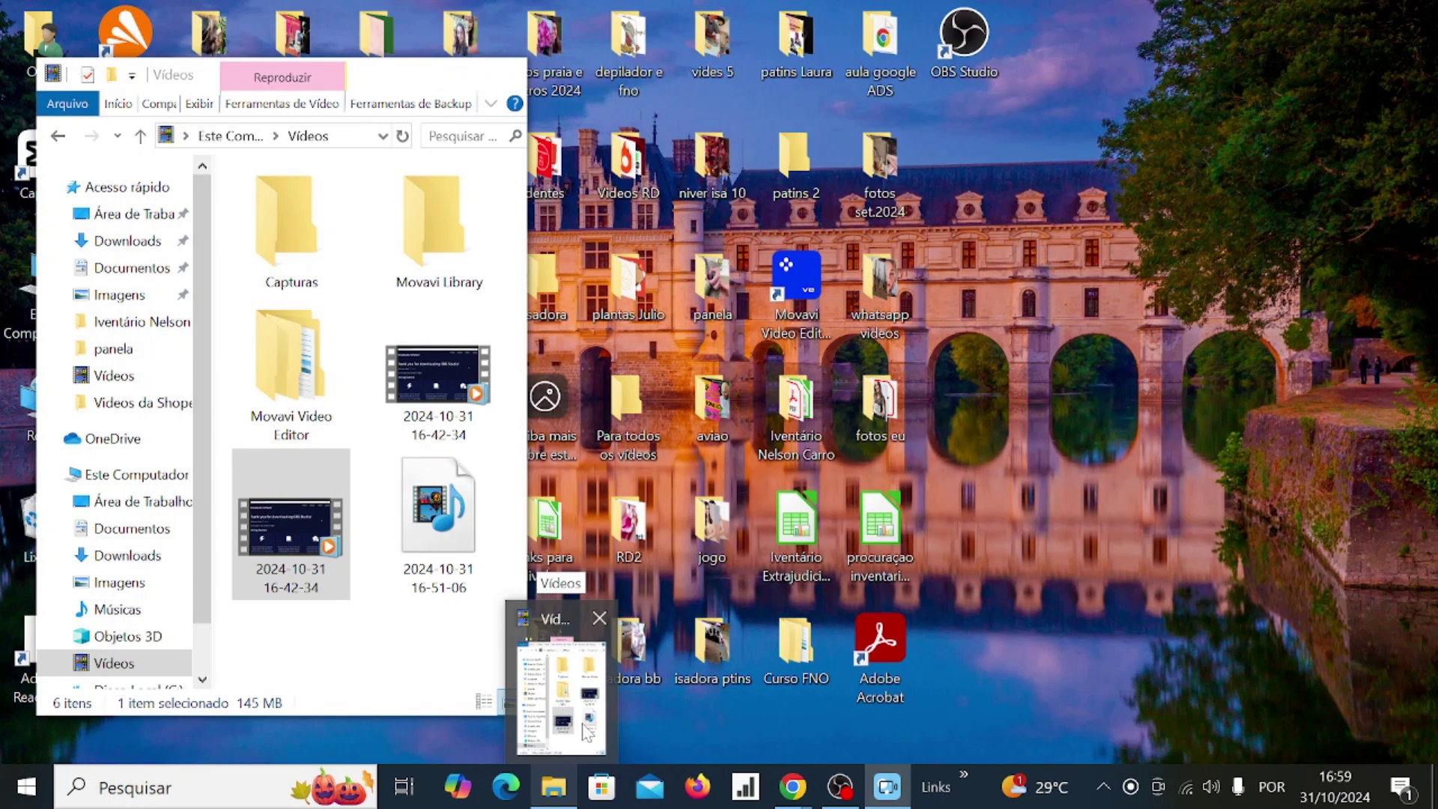
click(560, 696)
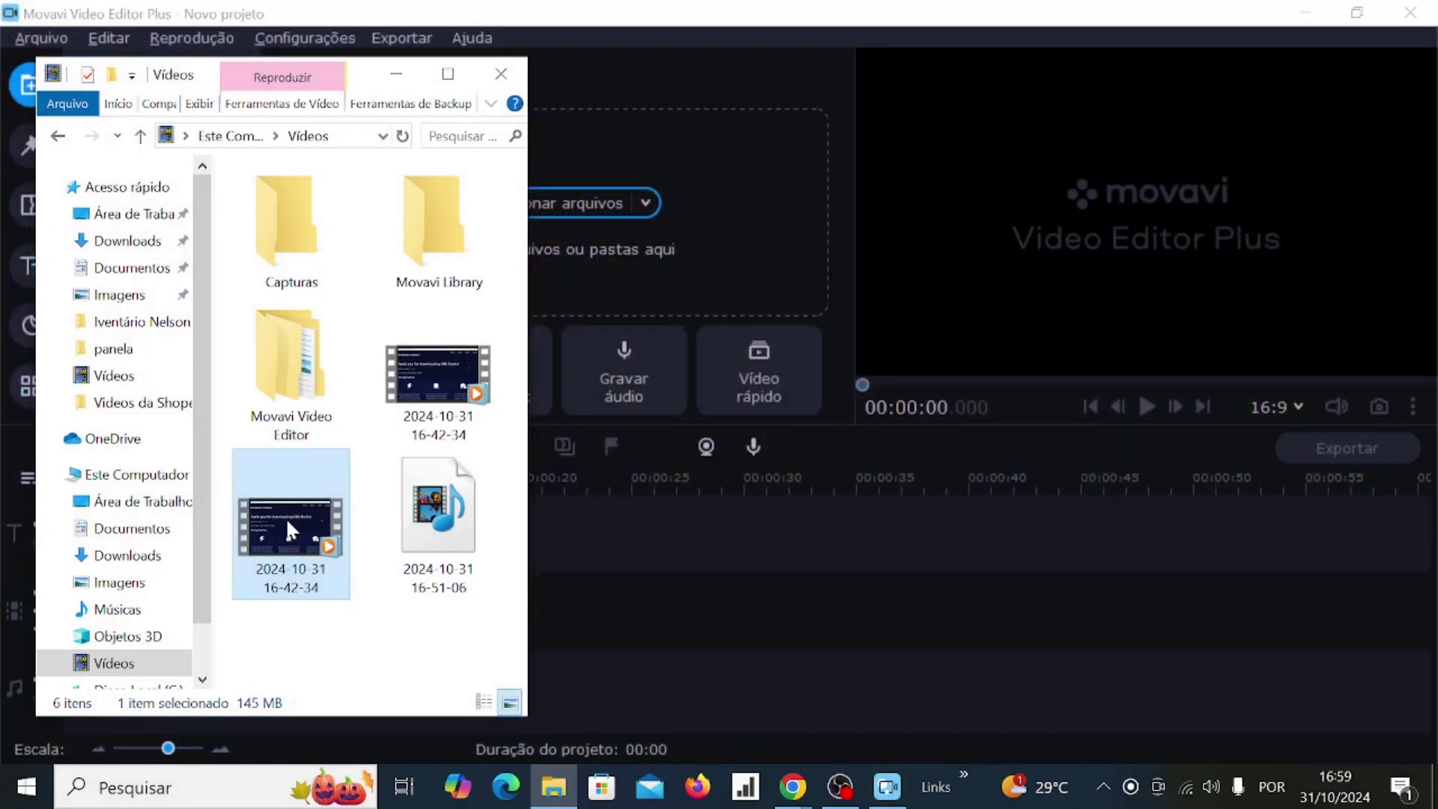
drag(283, 513, 664, 291)
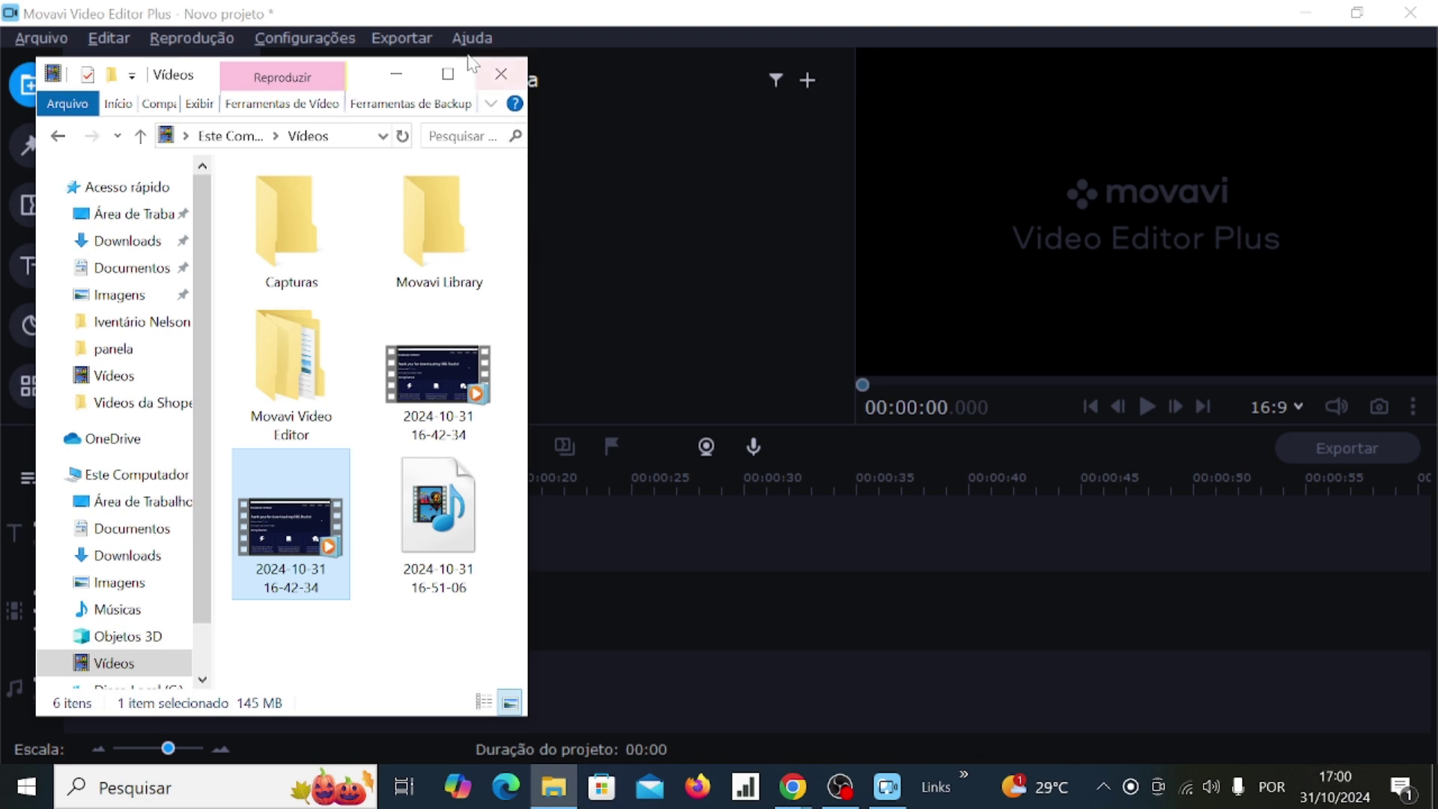
click(397, 75)
drag(365, 160, 114, 580)
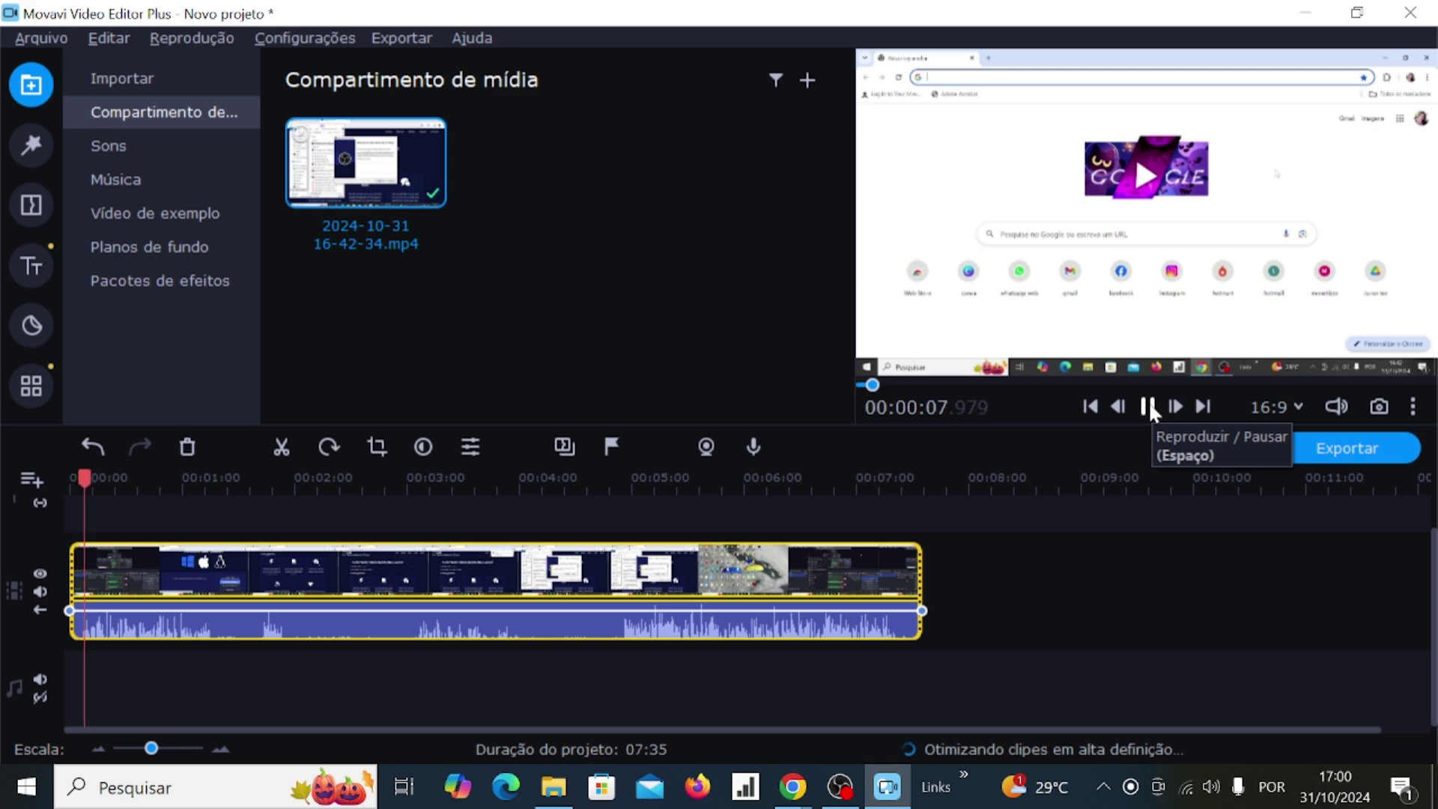
- Pause the playback, silence the recording clip's audio with its volume line and return to the start of the timeline
click(1148, 406)
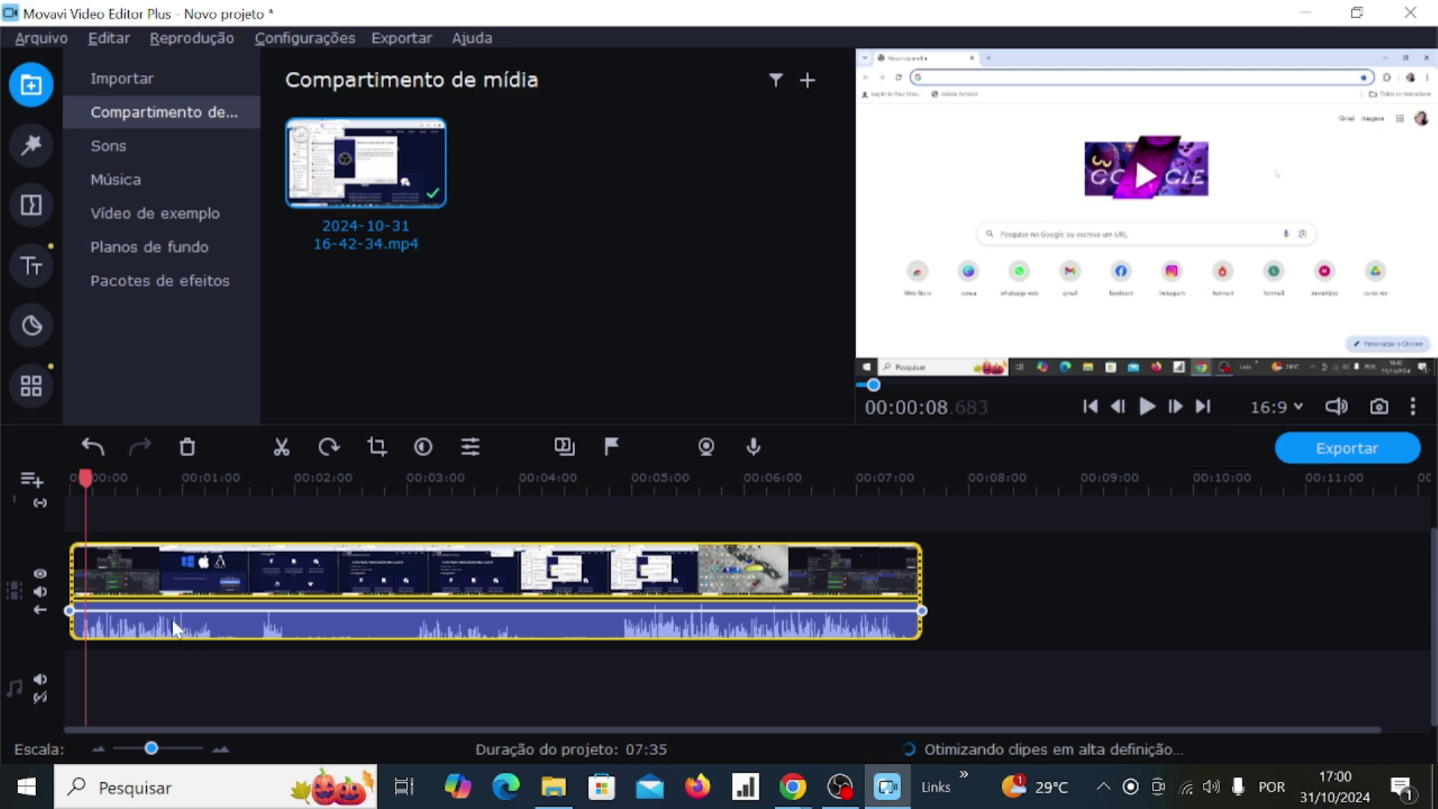
drag(177, 610, 172, 634)
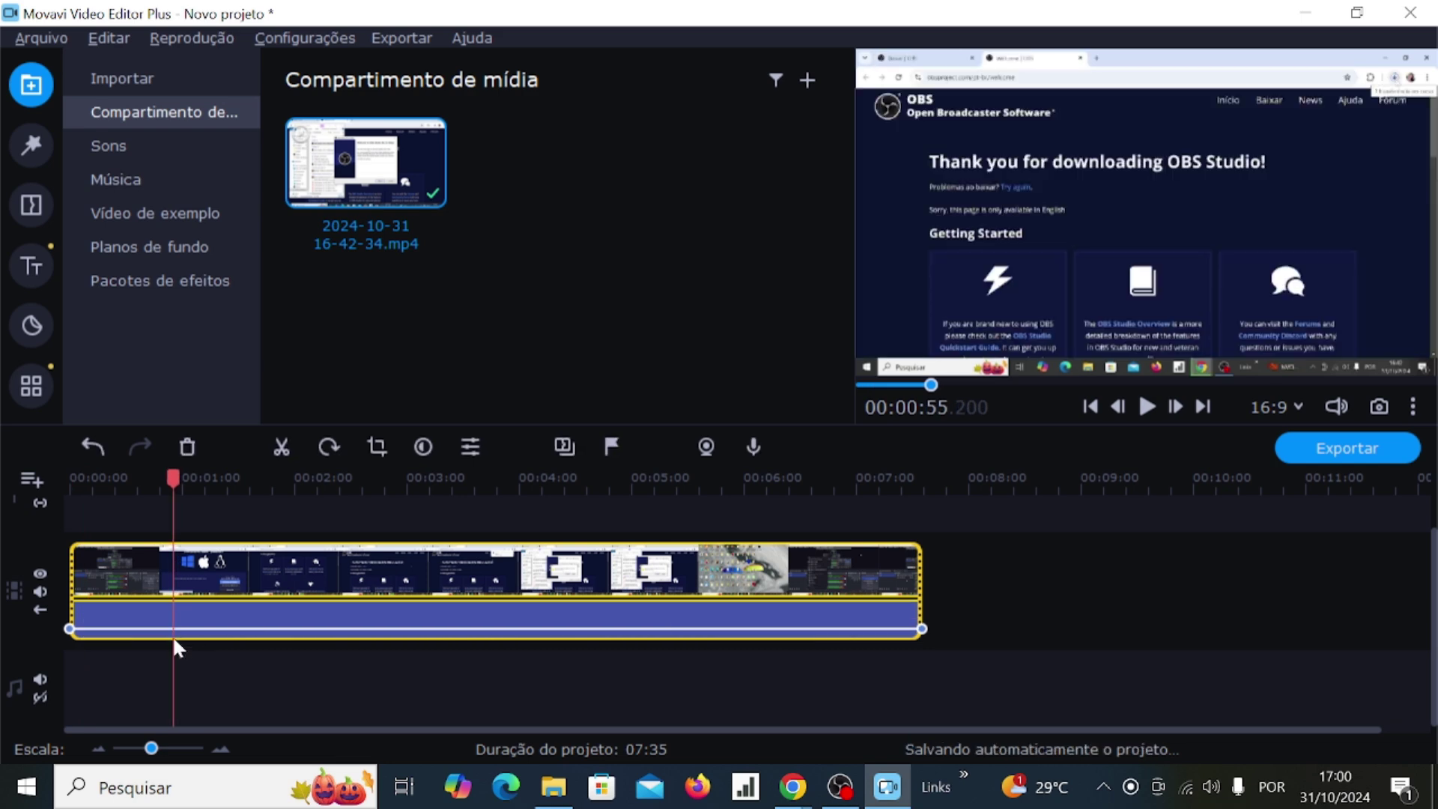
click(82, 485)
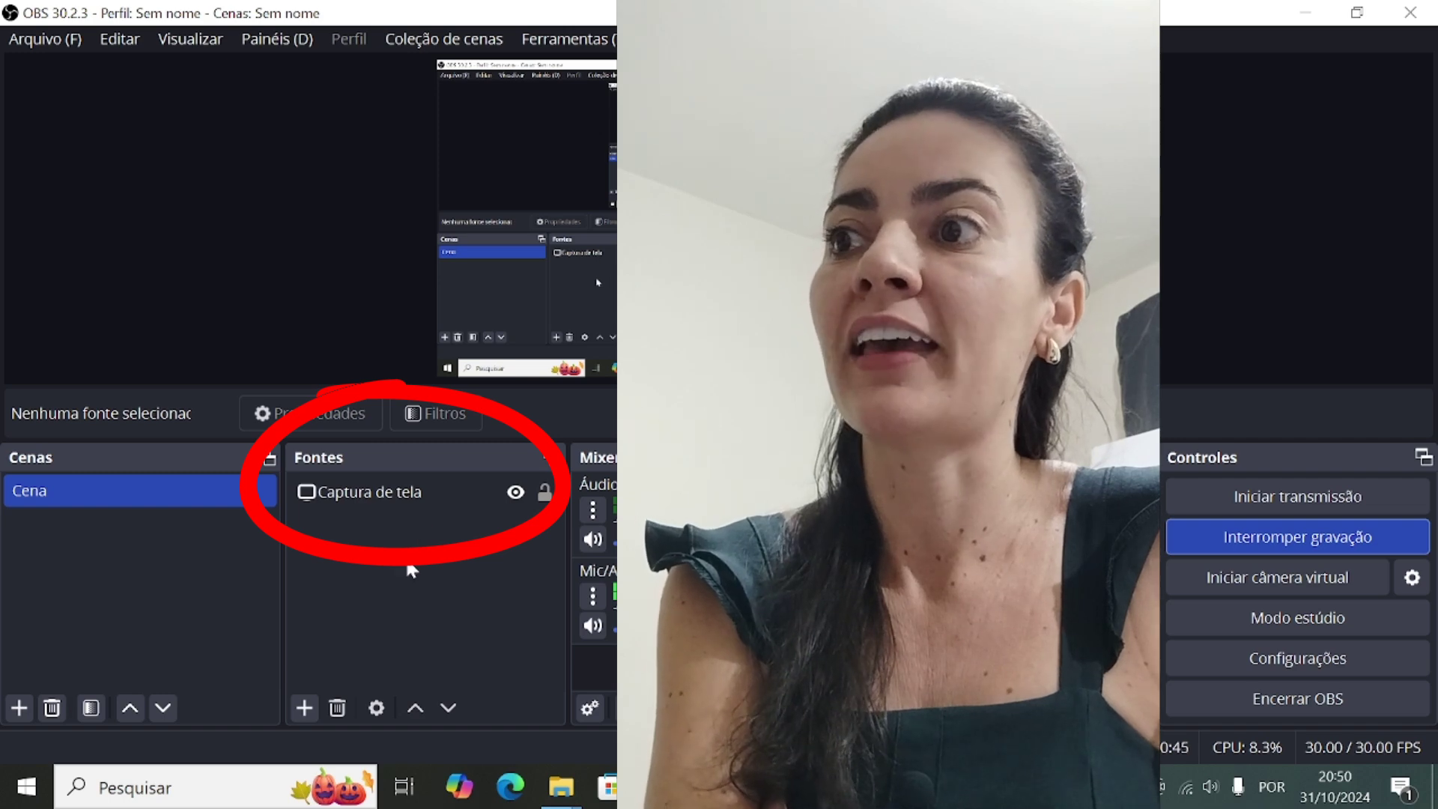
- Show the Captura de tela source in the sources list of OBS Studio
click(397, 488)
click(425, 647)
click(382, 492)
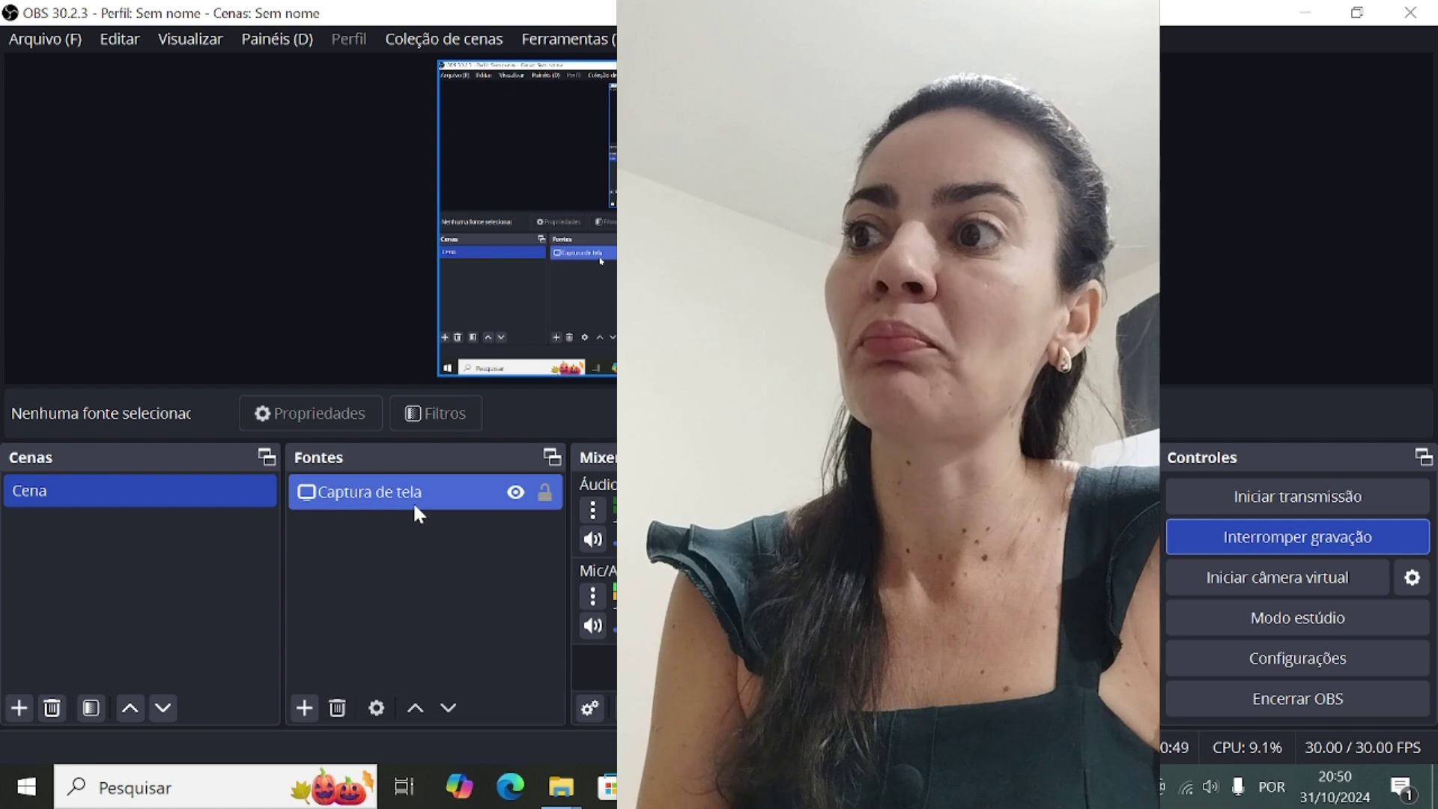
click(402, 533)
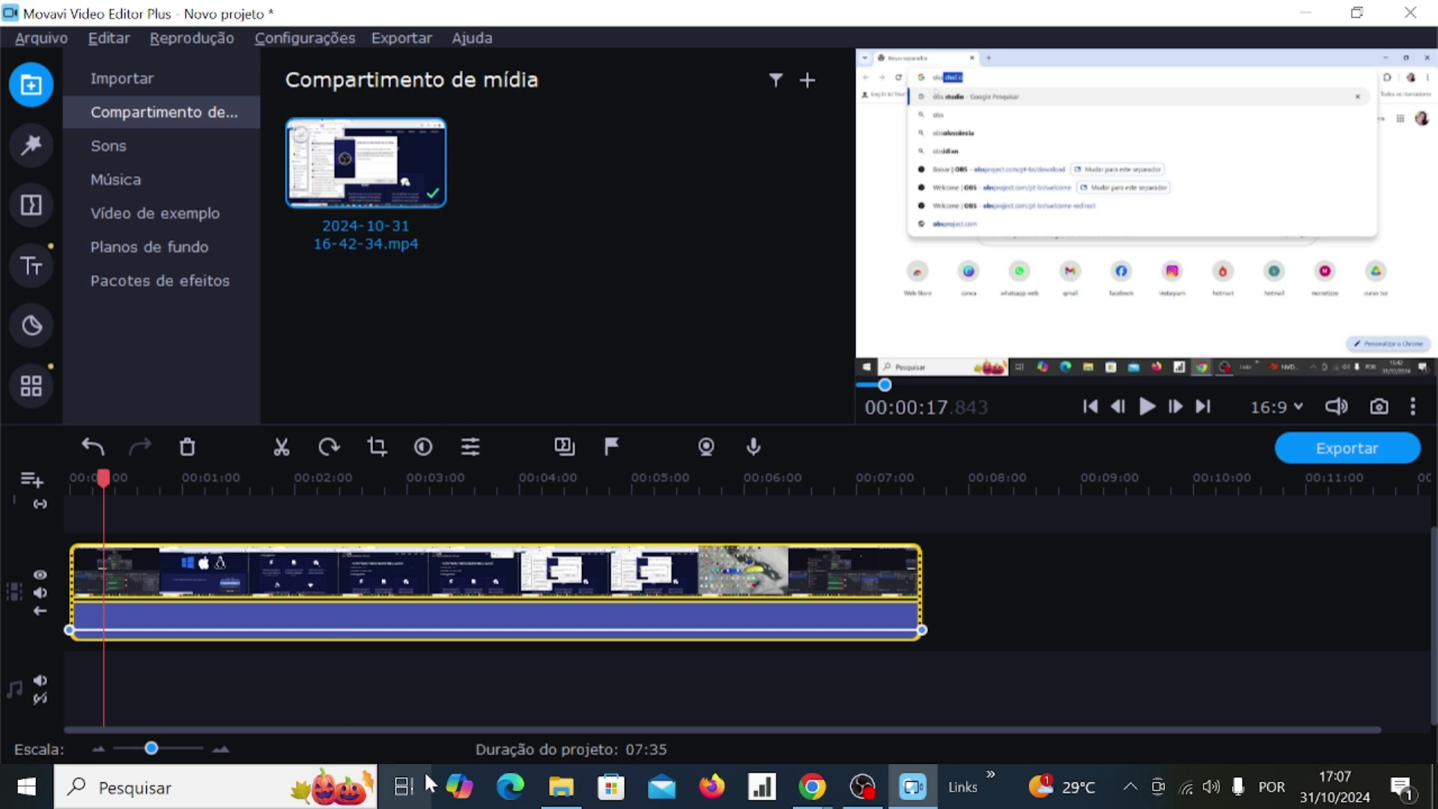
- Add the presenter clip above the screen recording at about 22 s and shrink it into the lower-right corner of the video frame
drag(555, 173, 184, 563)
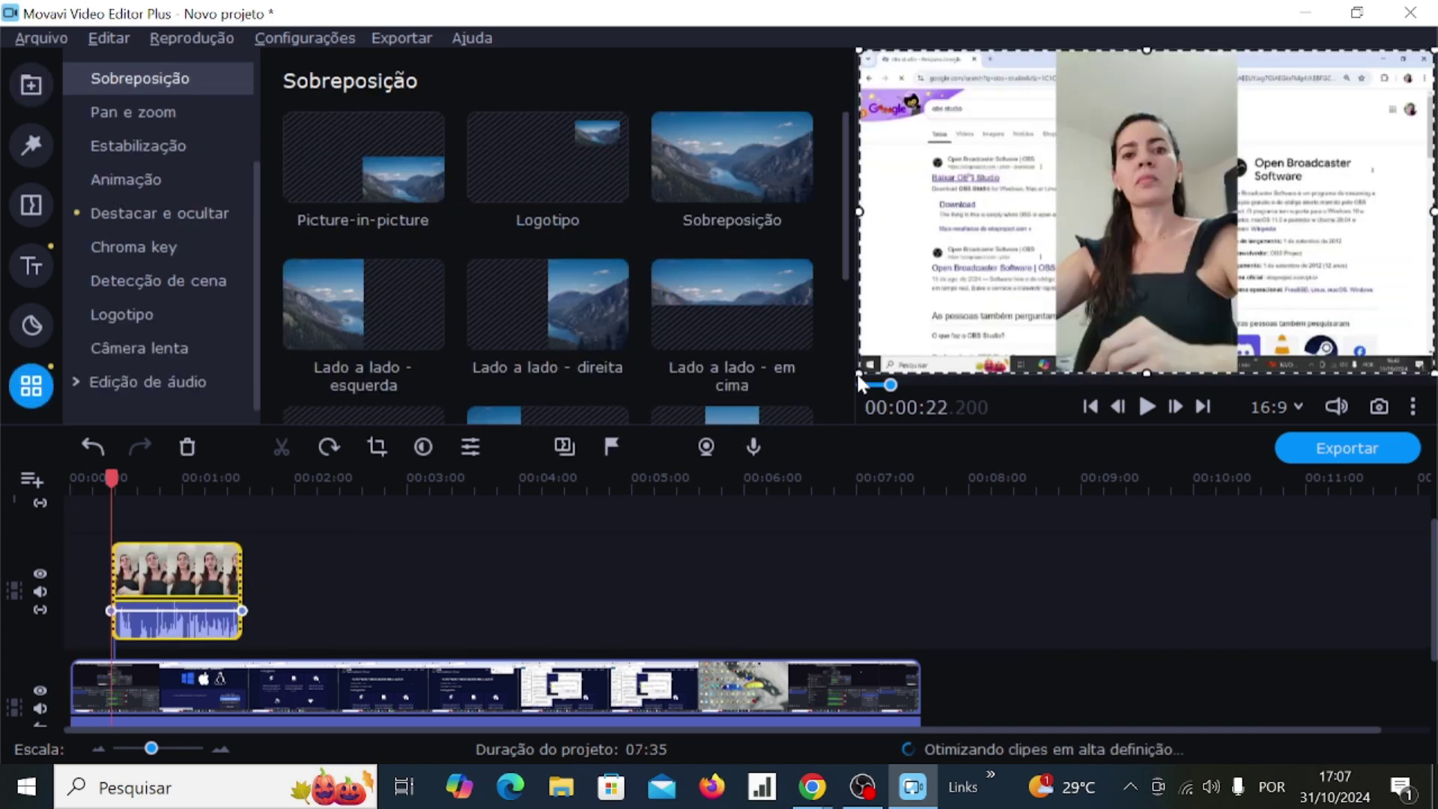
drag(861, 372, 1180, 192)
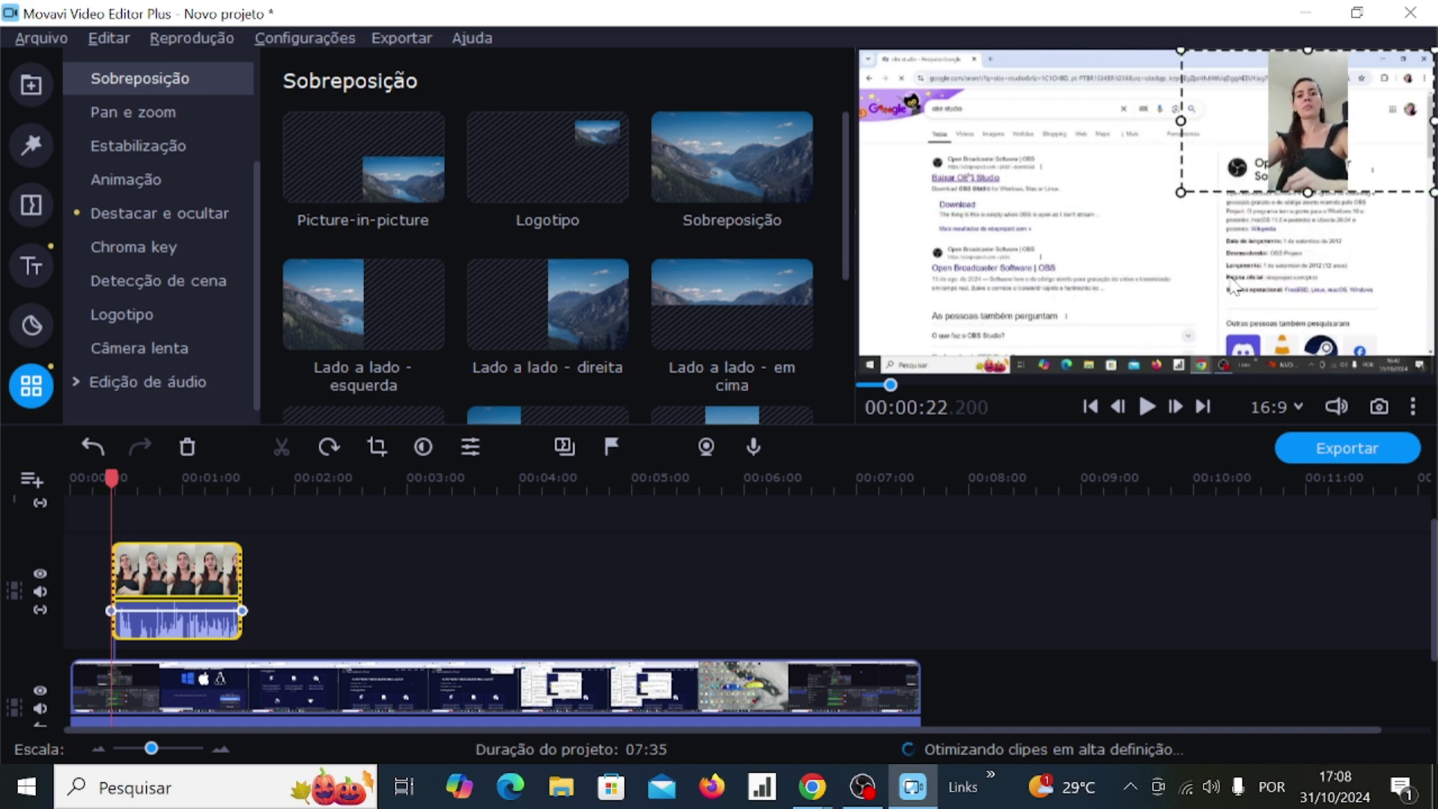
drag(1322, 126, 1371, 325)
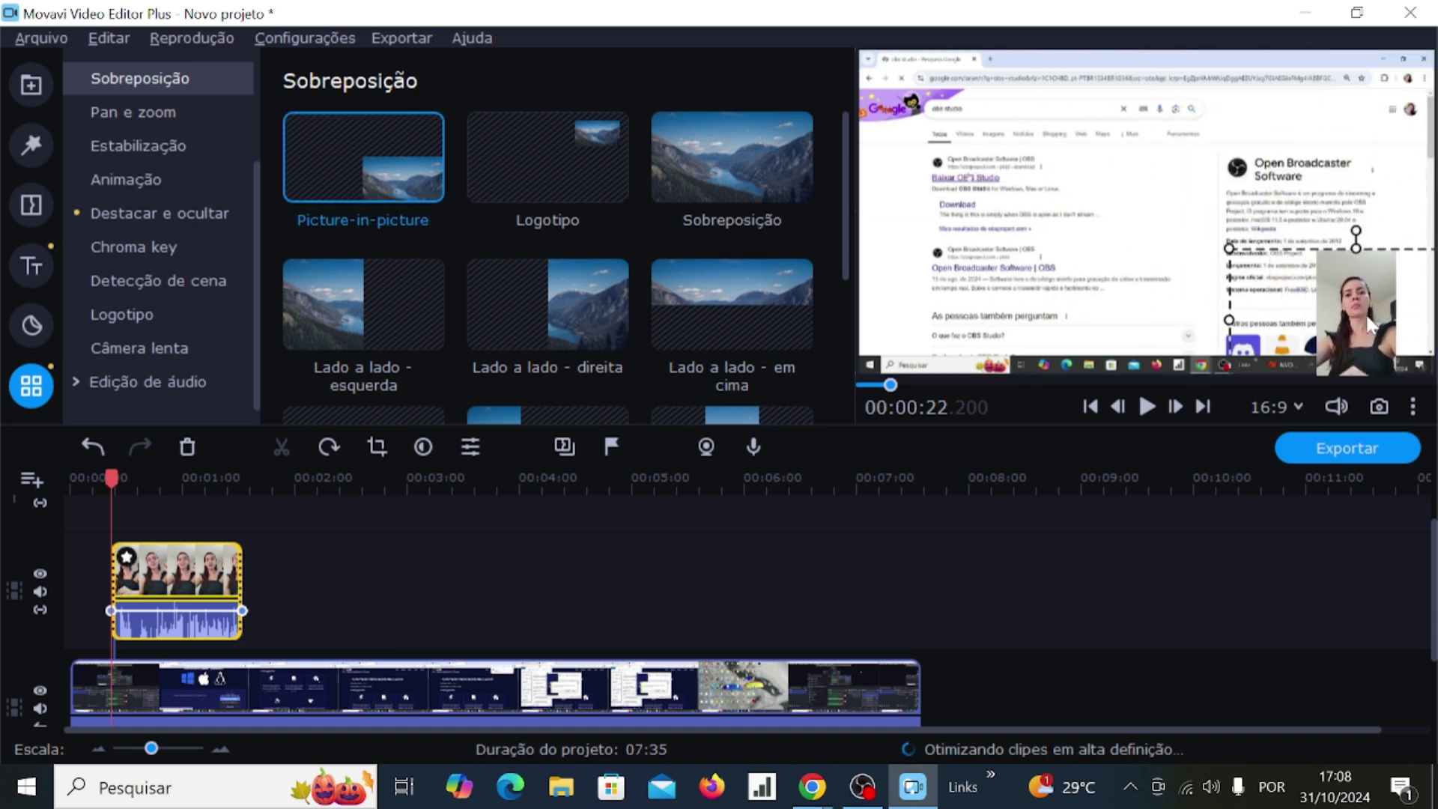
mouse_move(1228, 320)
mouse_down()
mouse_move(1252, 313)
mouse_move(1209, 320)
mouse_up()
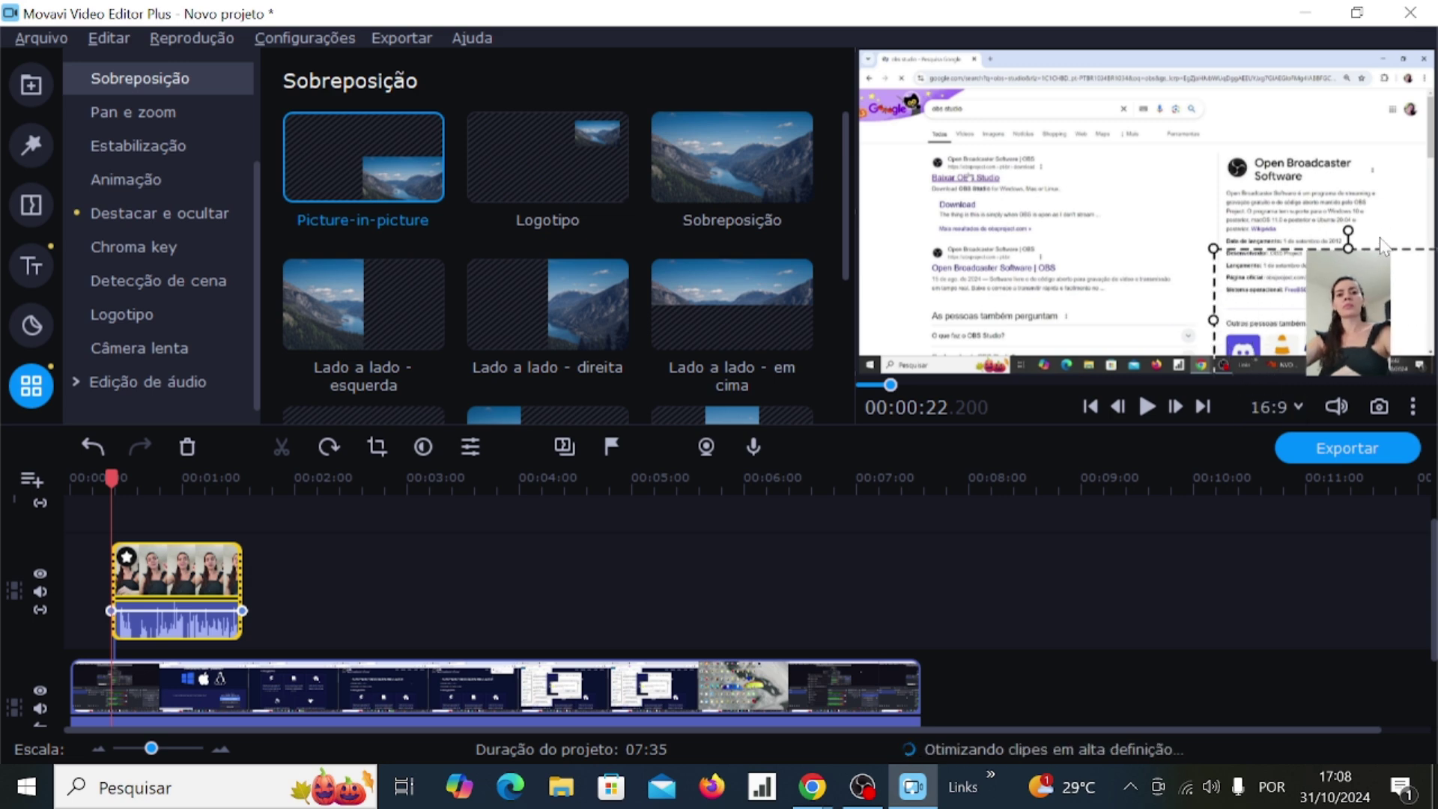
drag(1352, 250, 1353, 264)
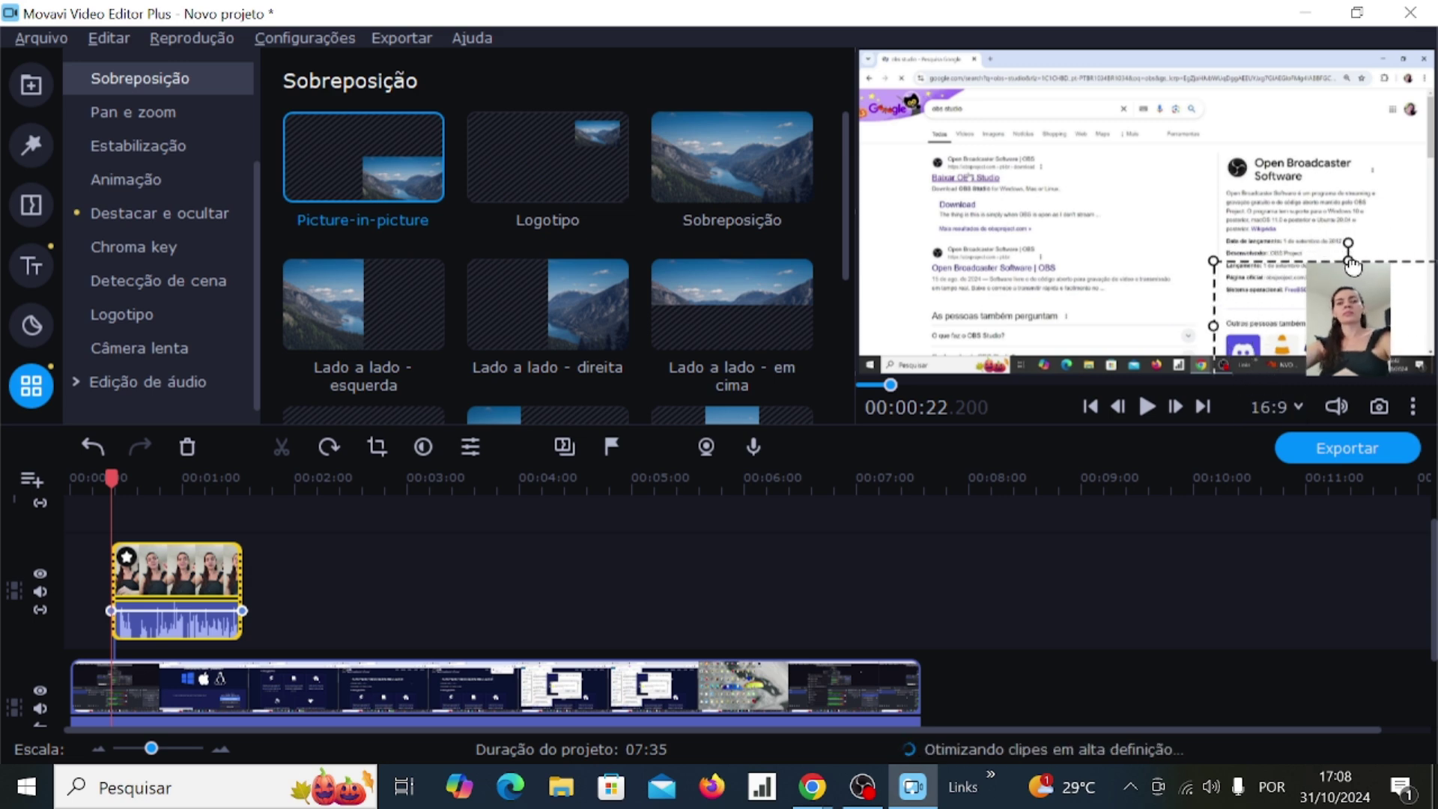
drag(1364, 323, 1411, 338)
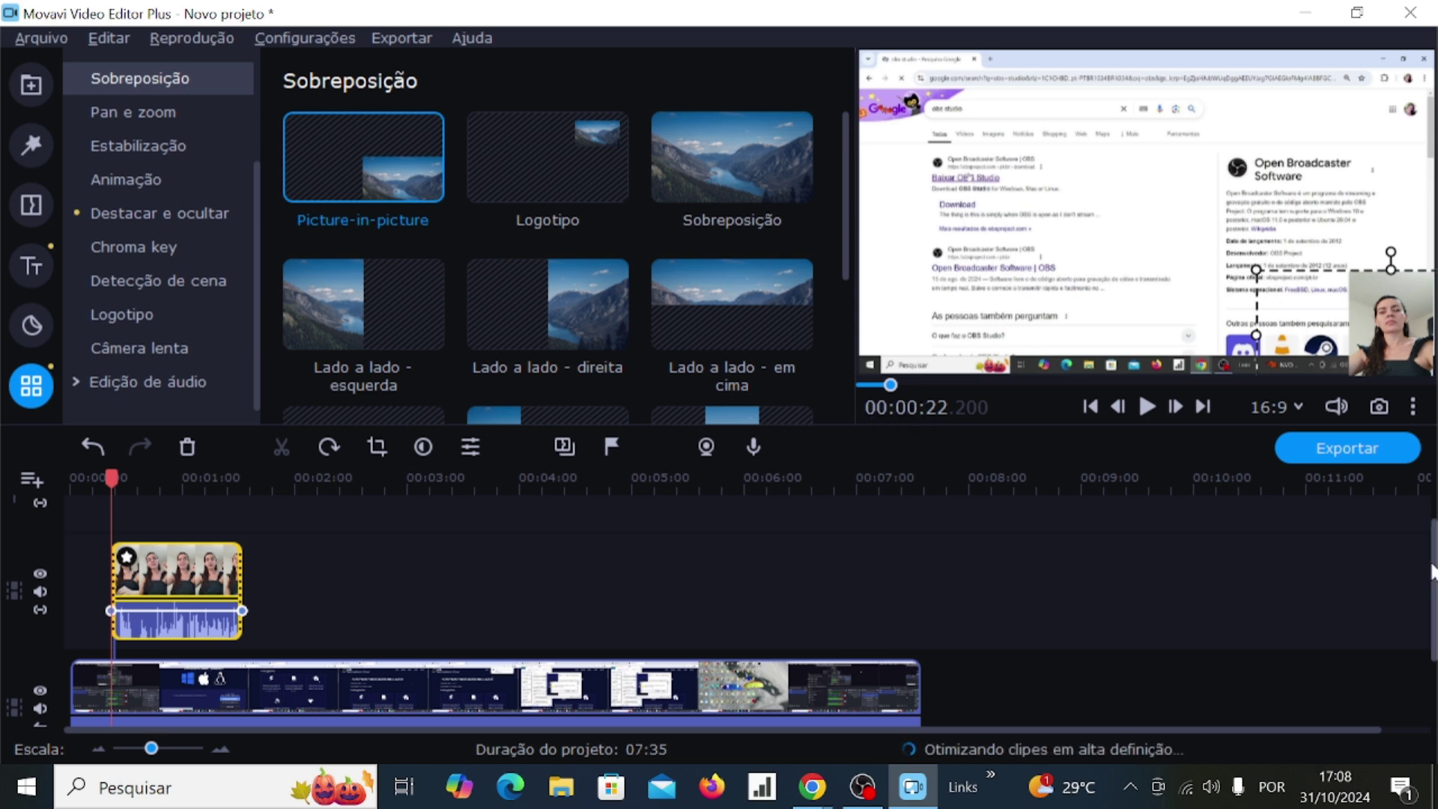
- Raise the audio volume line of the screen recording clip on the timeline
scroll(1432, 591, down, 1)
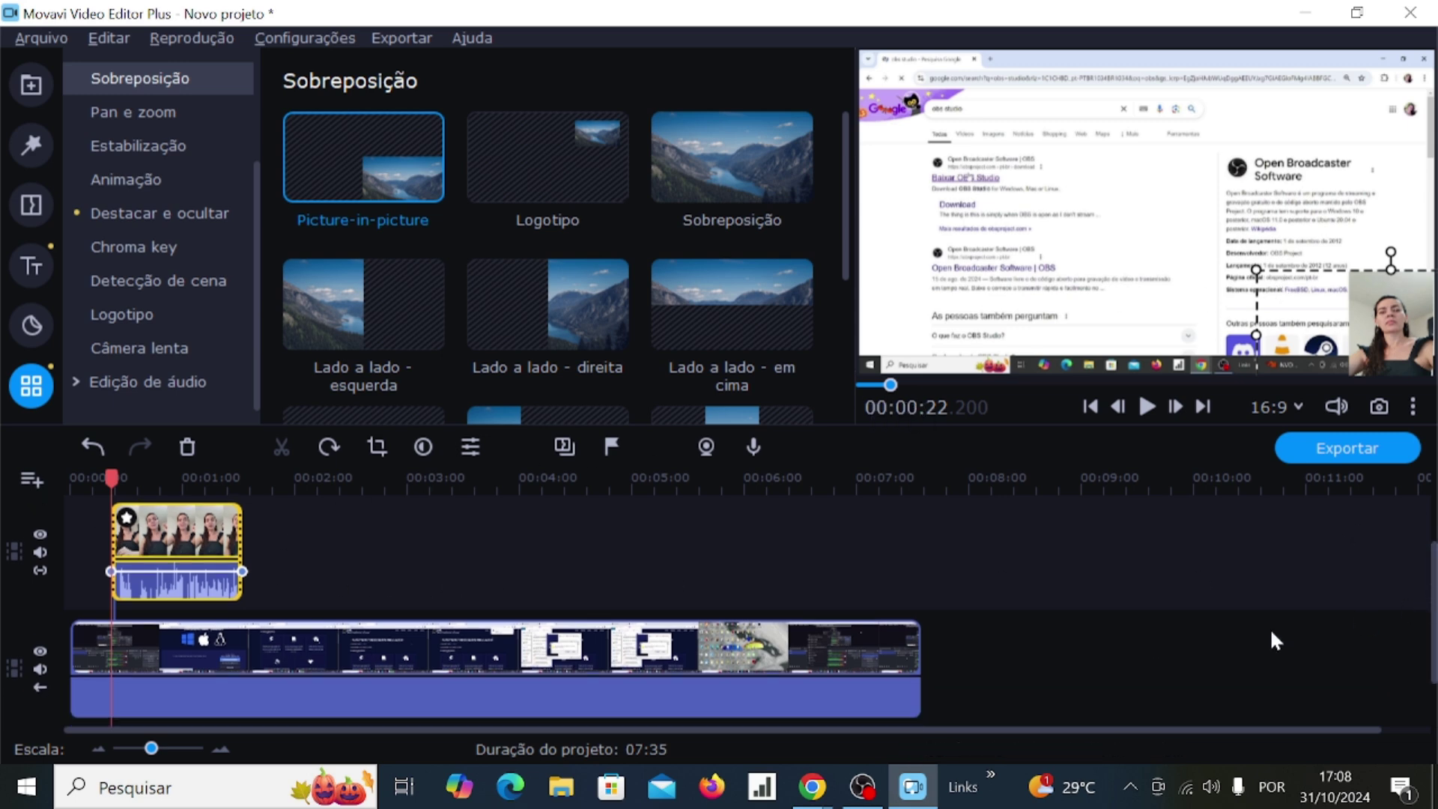
click(483, 703)
drag(485, 706, 484, 697)
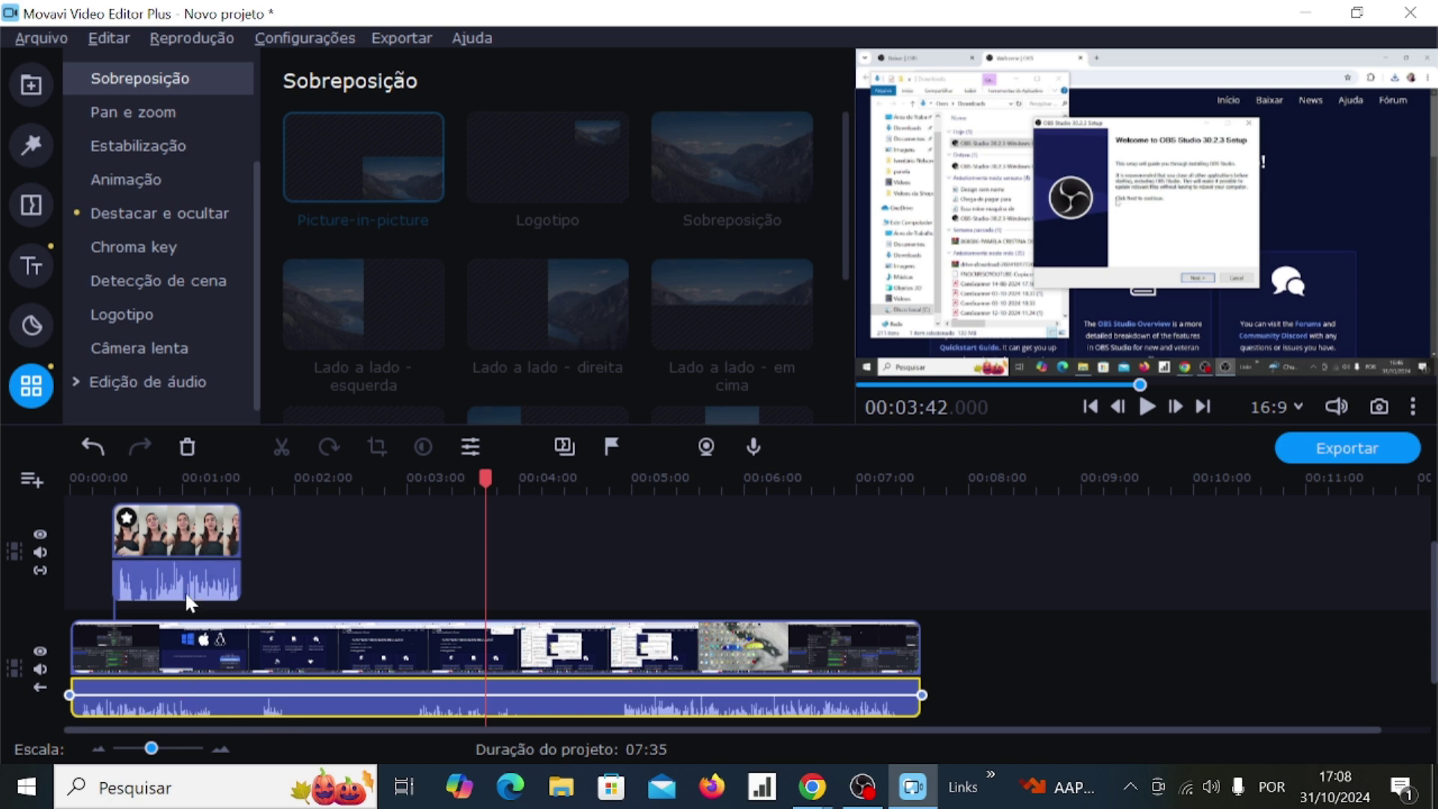
- Separate the audio from the presenter overlay clip
click(166, 548)
key(alt+e)
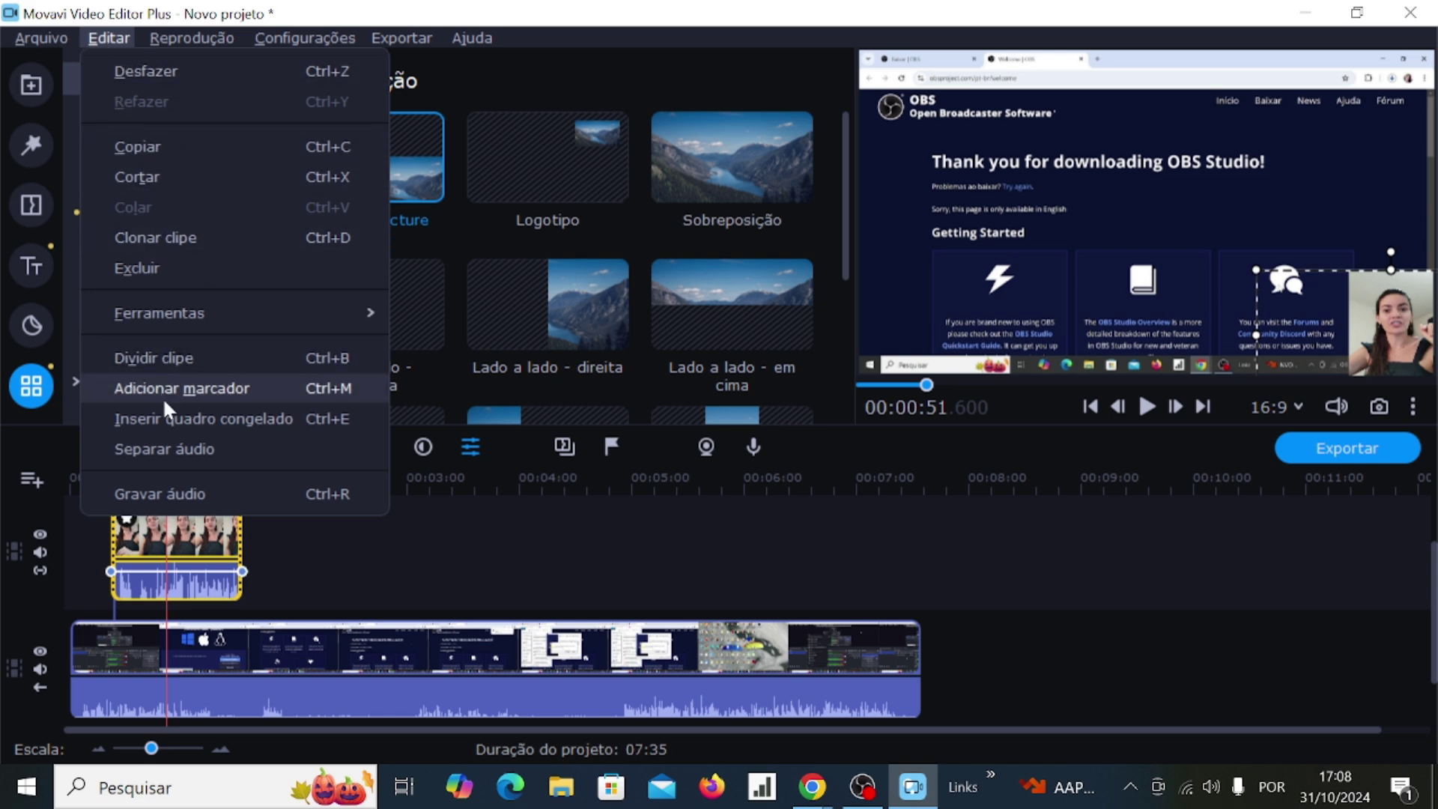
click(166, 443)
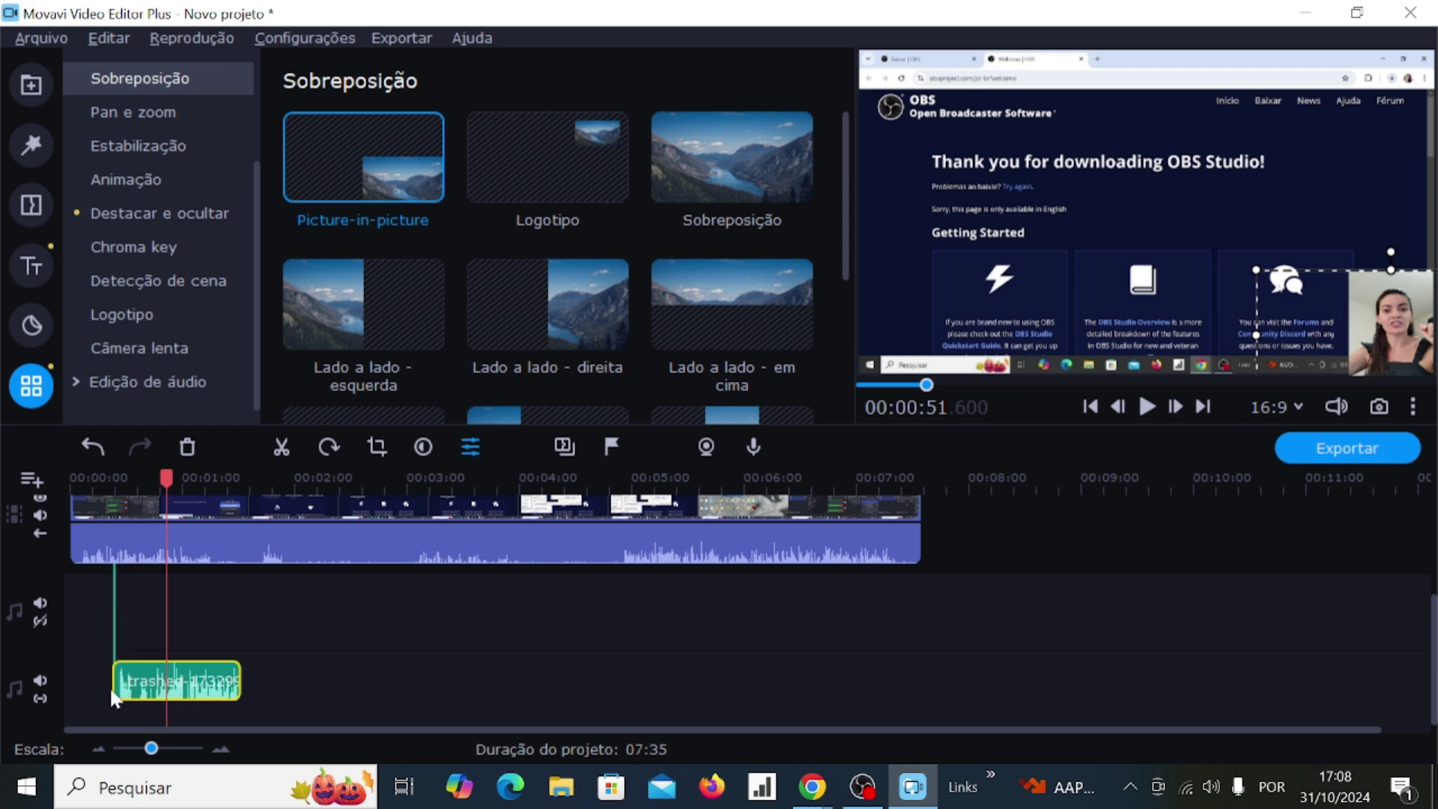
- Unlink the presenter clip's separated audio from the video track and delete it
click(39, 693)
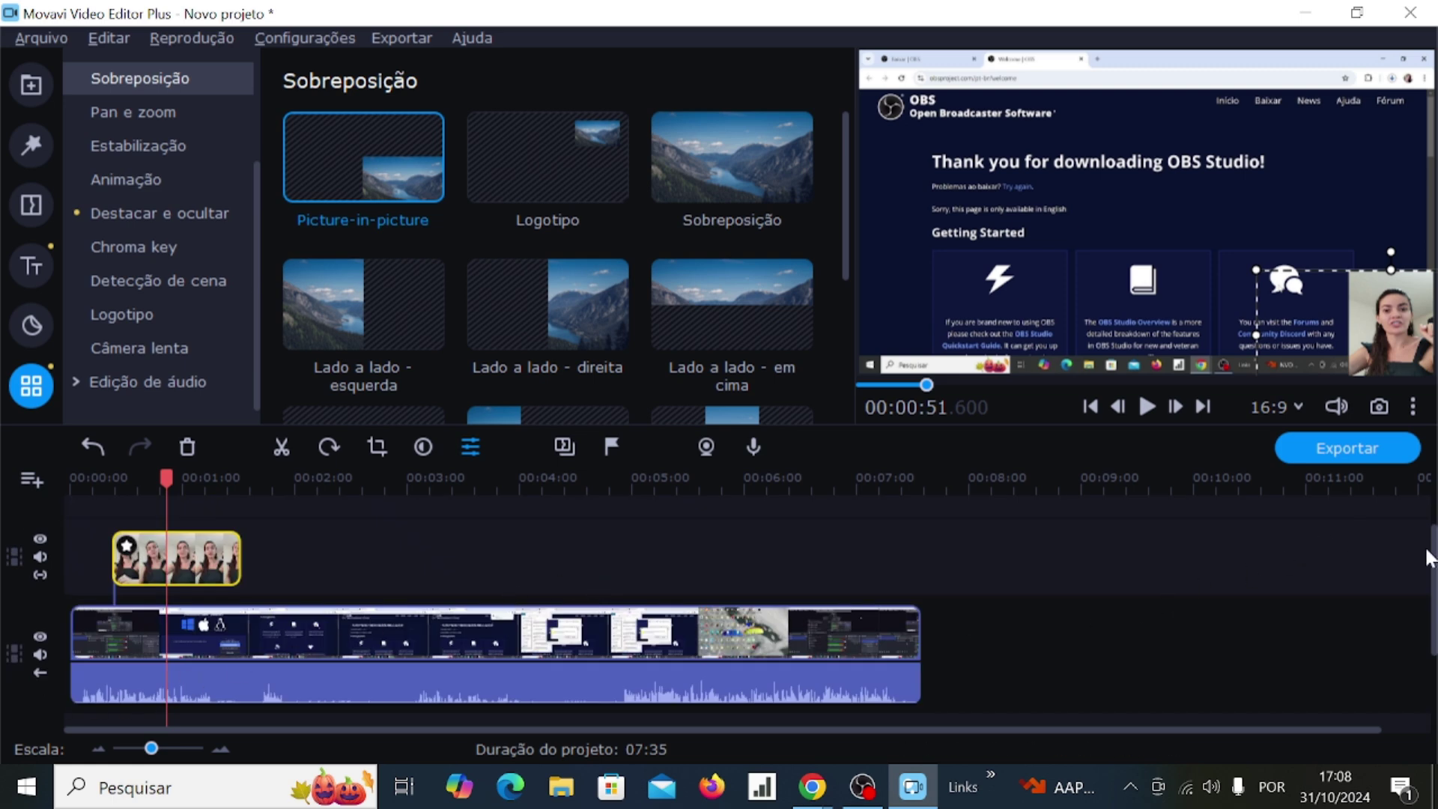
drag(1430, 558, 1430, 626)
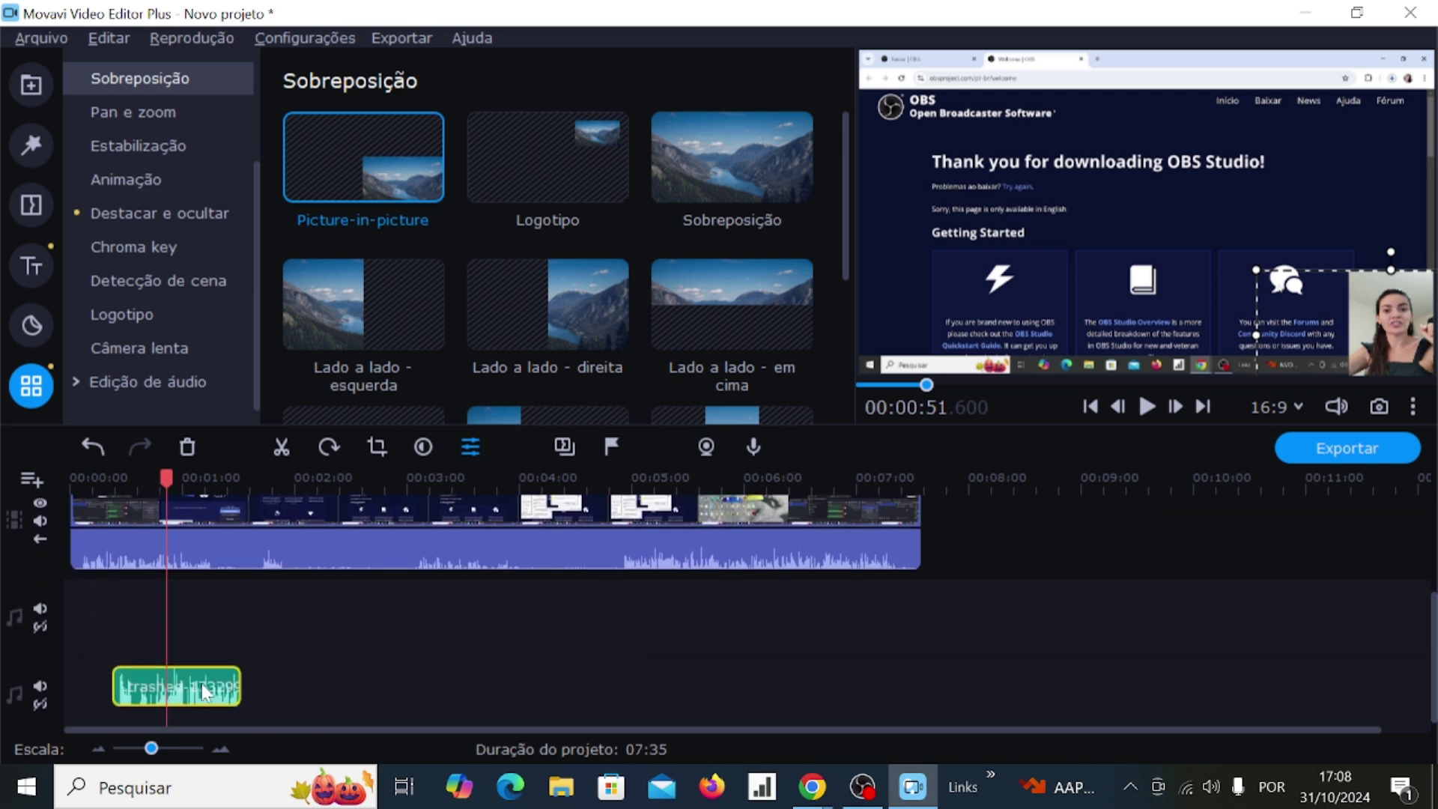
click(198, 682)
click(187, 447)
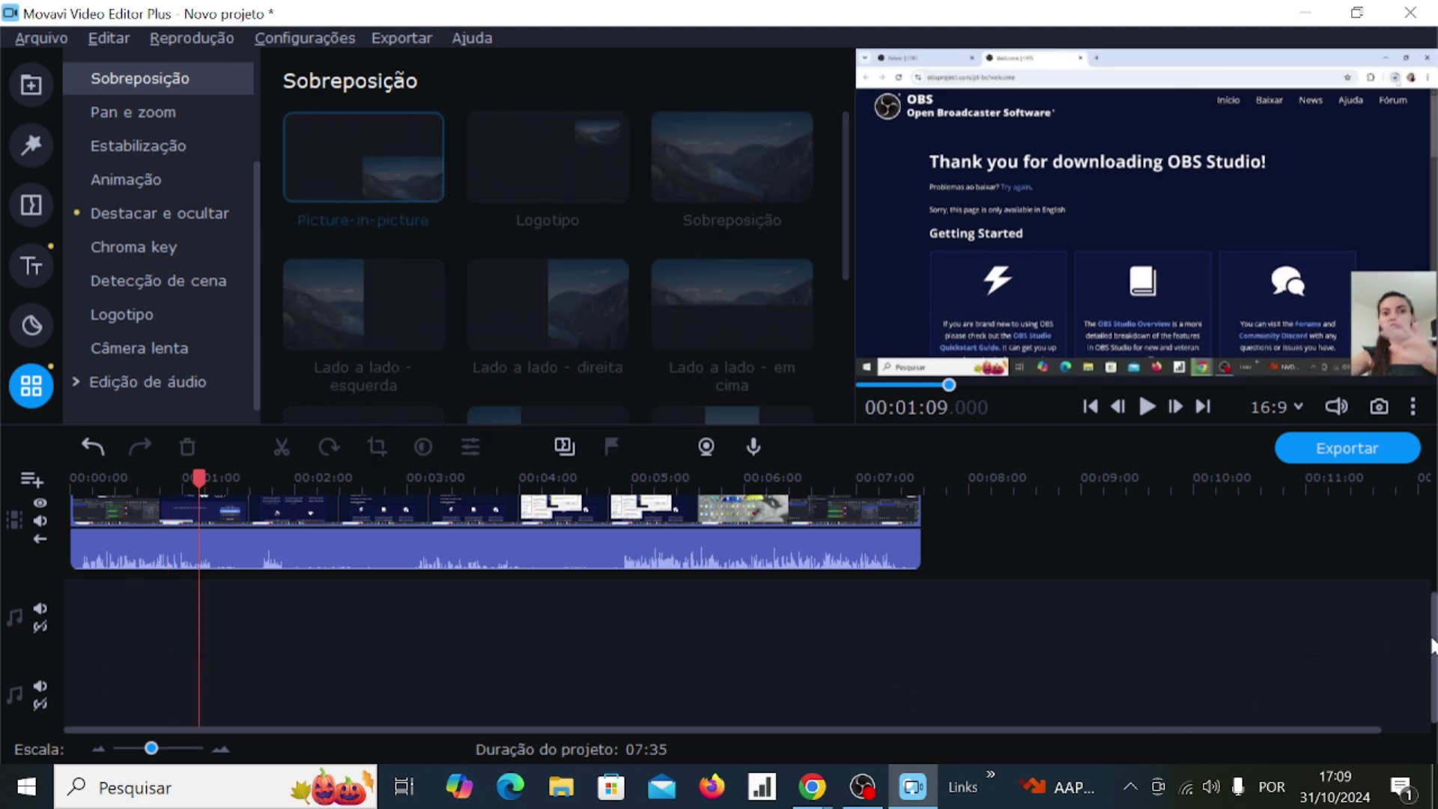
- Preview from the start, set the presenter clip's overlay mode to Sobreposição and shrink it into the frame's lower-right corner
drag(1430, 645, 1426, 582)
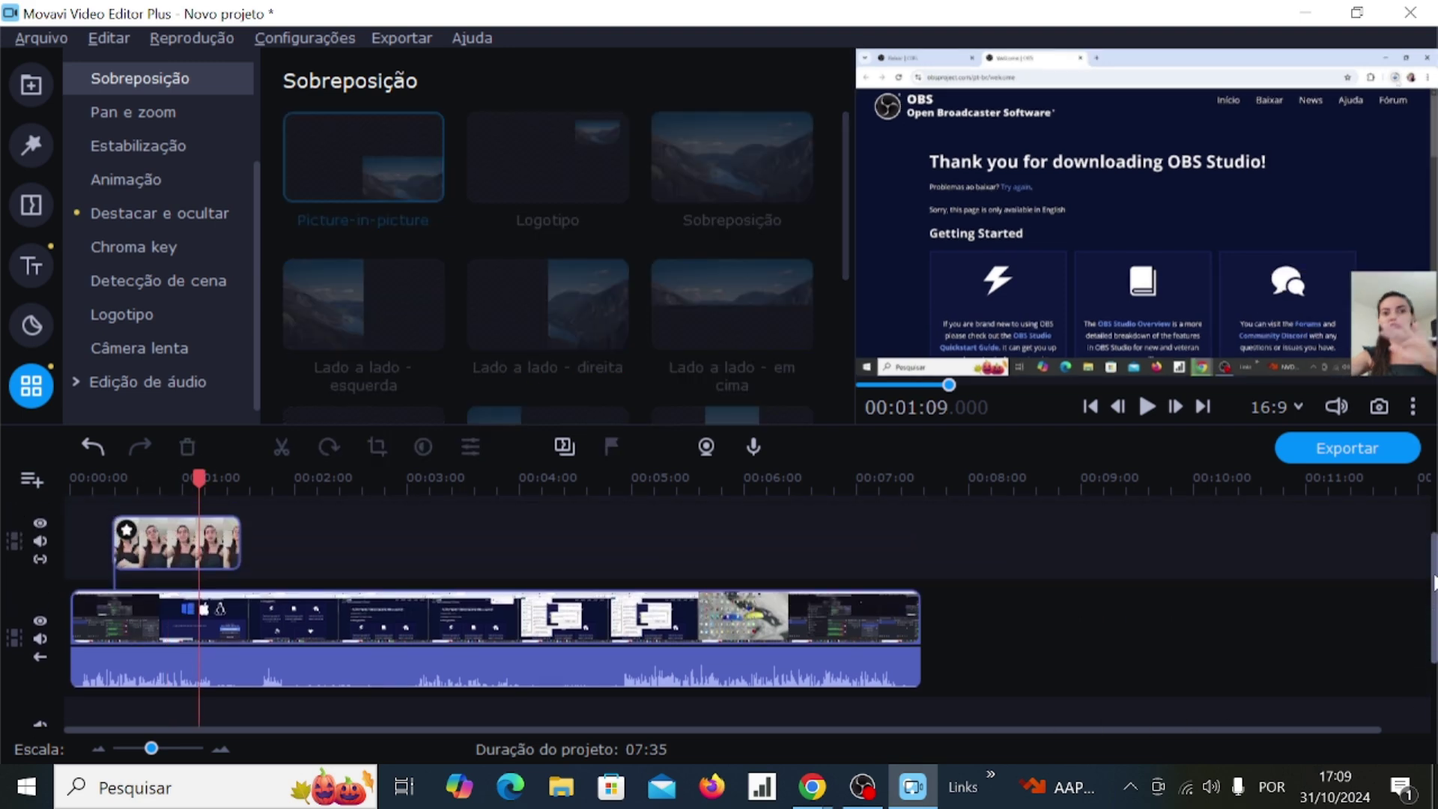
click(71, 480)
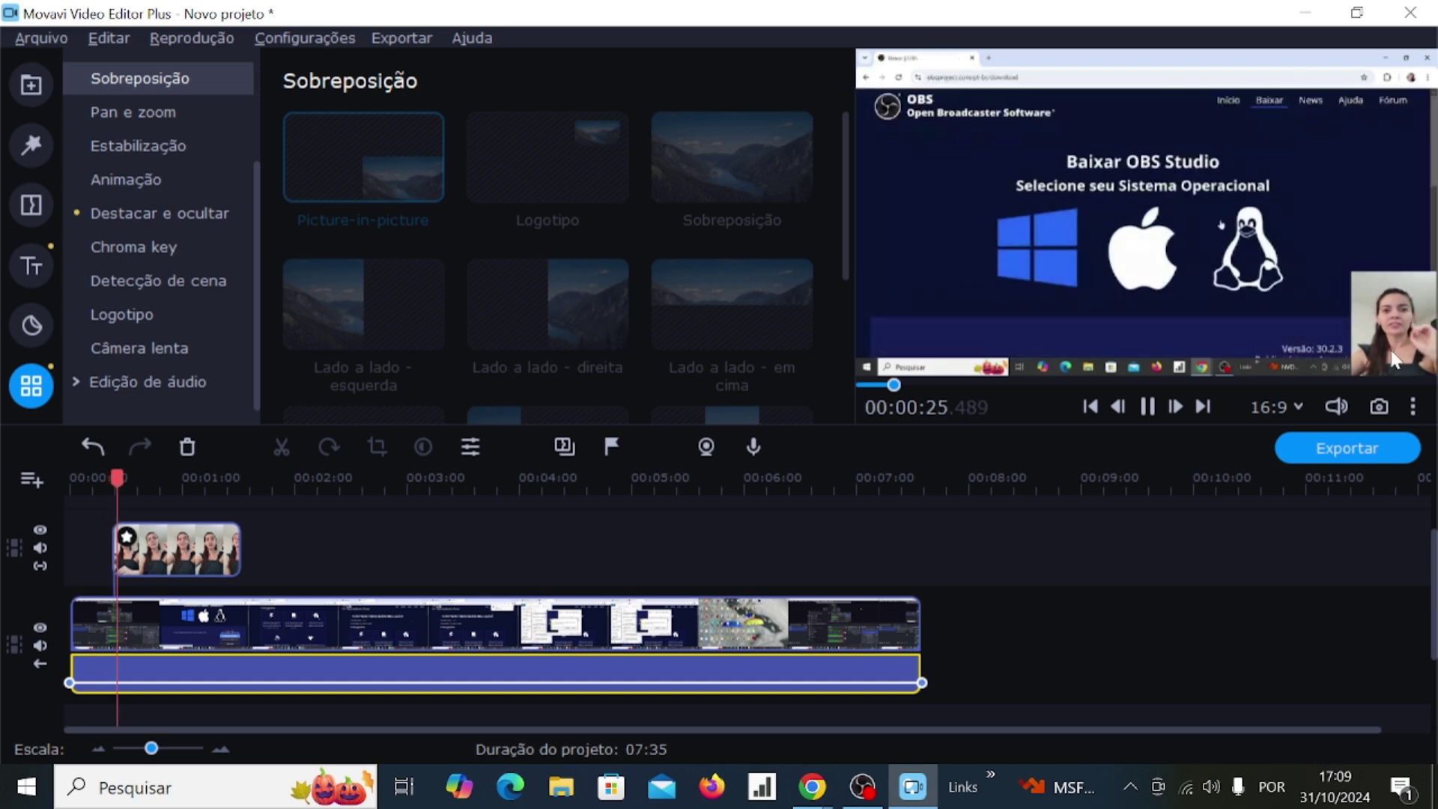
click(167, 551)
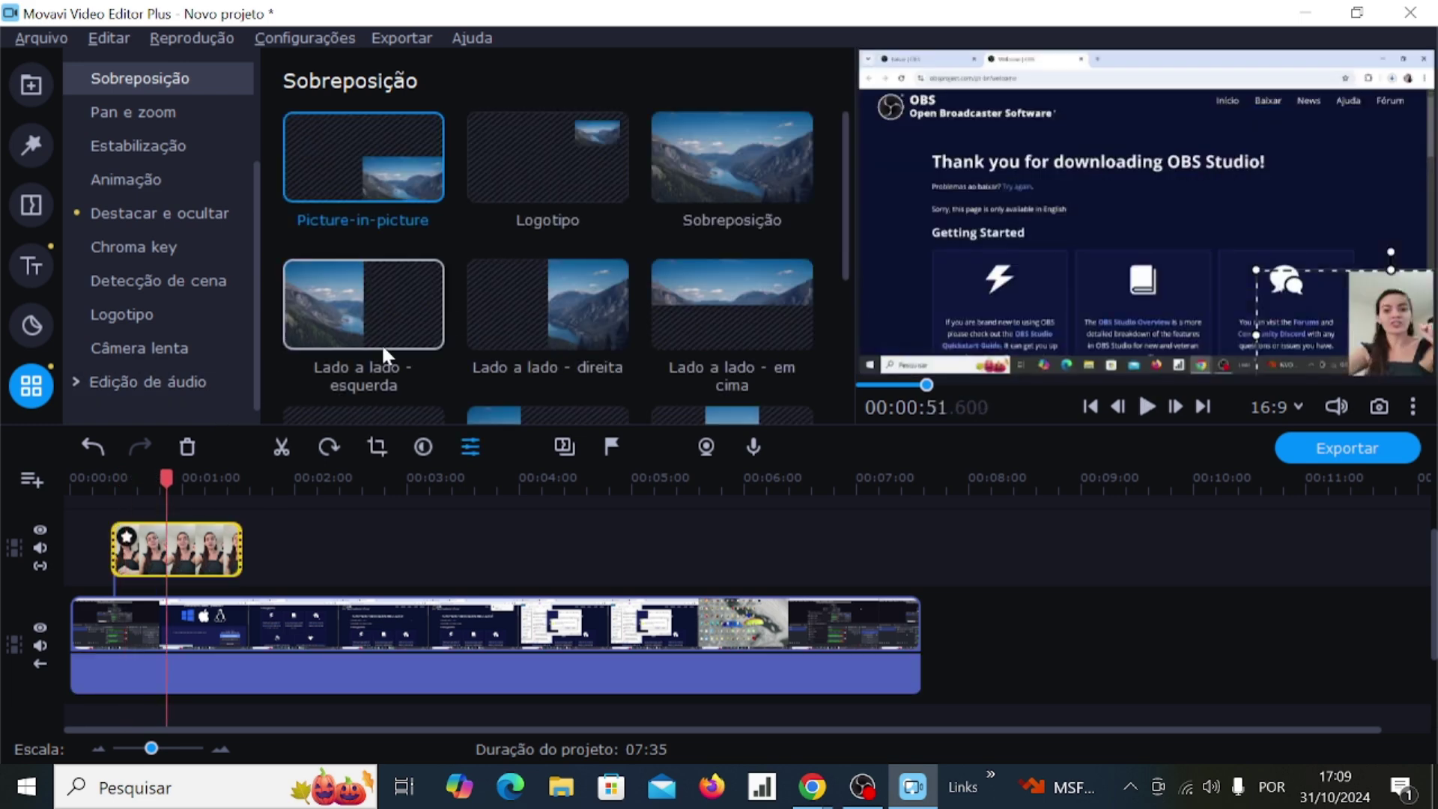
click(761, 166)
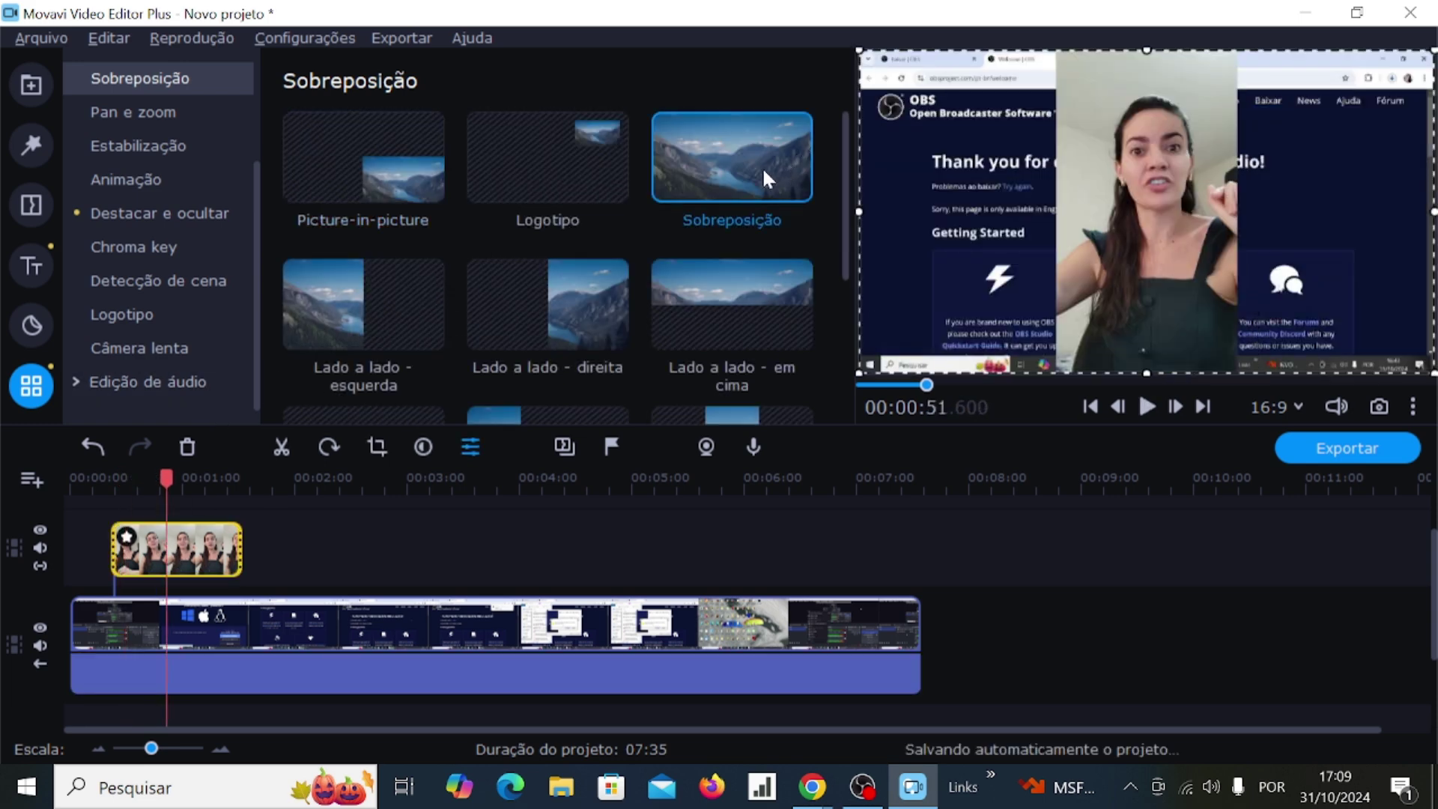
drag(858, 373, 1146, 212)
drag(1309, 194, 1426, 365)
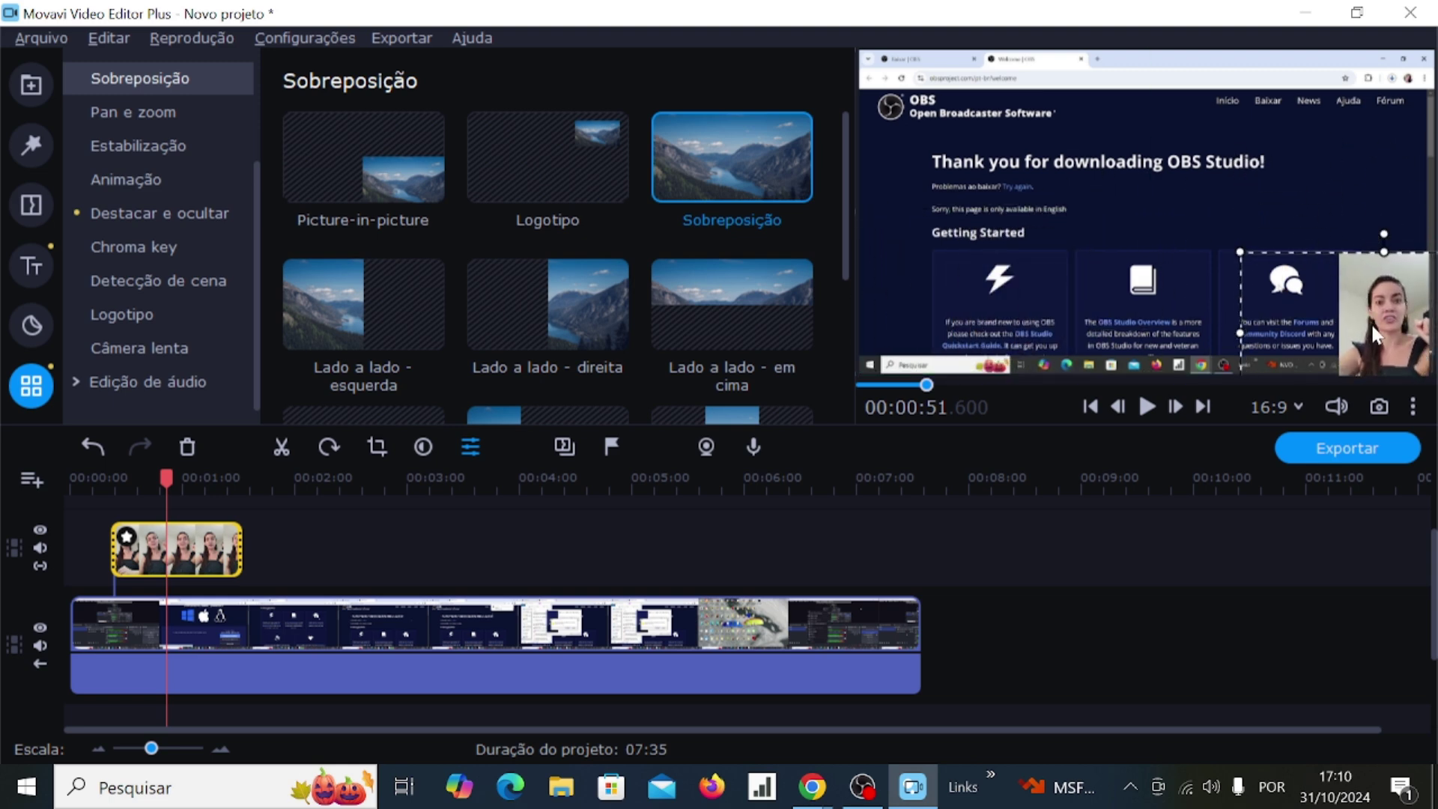
- Split the presenter clip at 00:00:46.800 and move the second part's overlay to the lower-left corner of the video frame
click(154, 629)
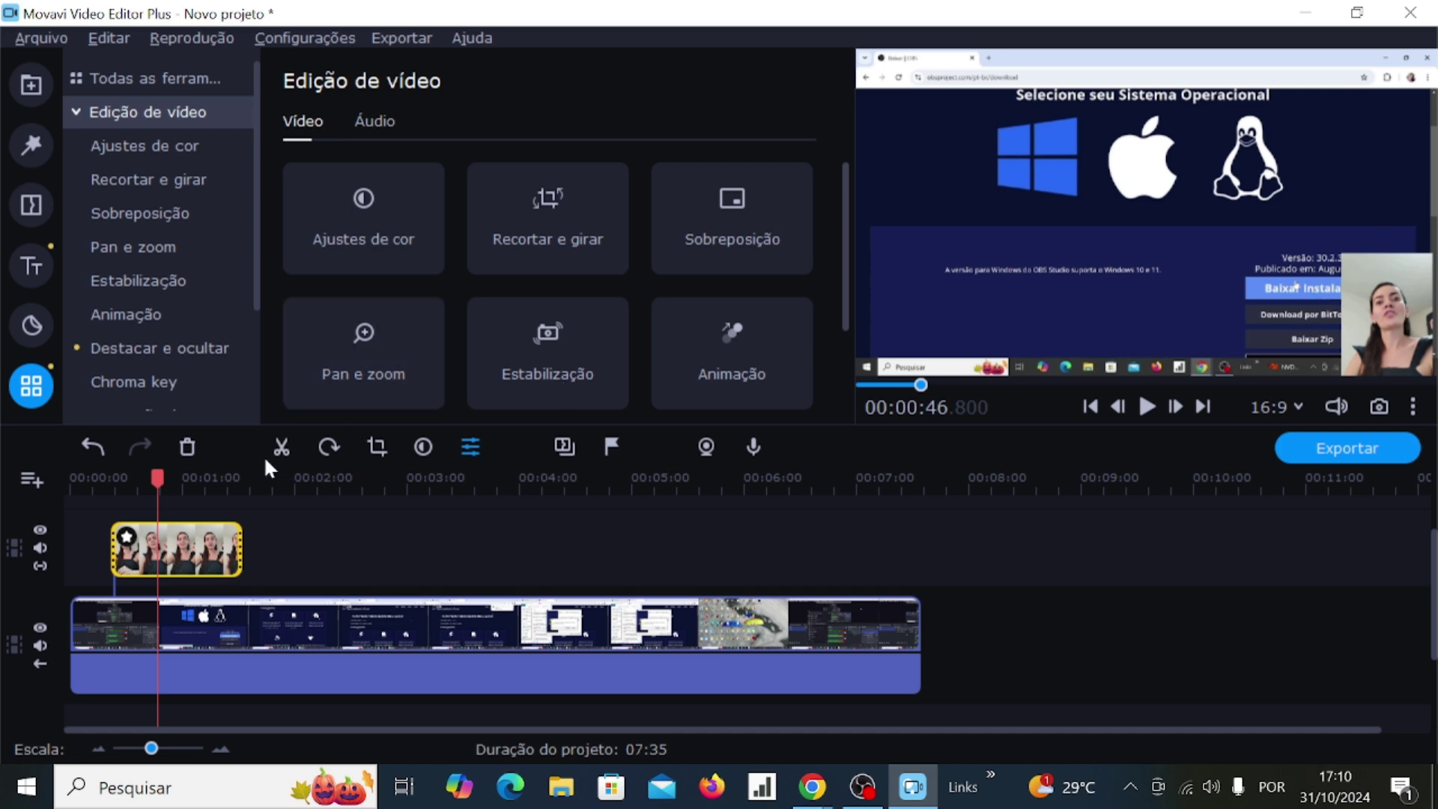
click(282, 448)
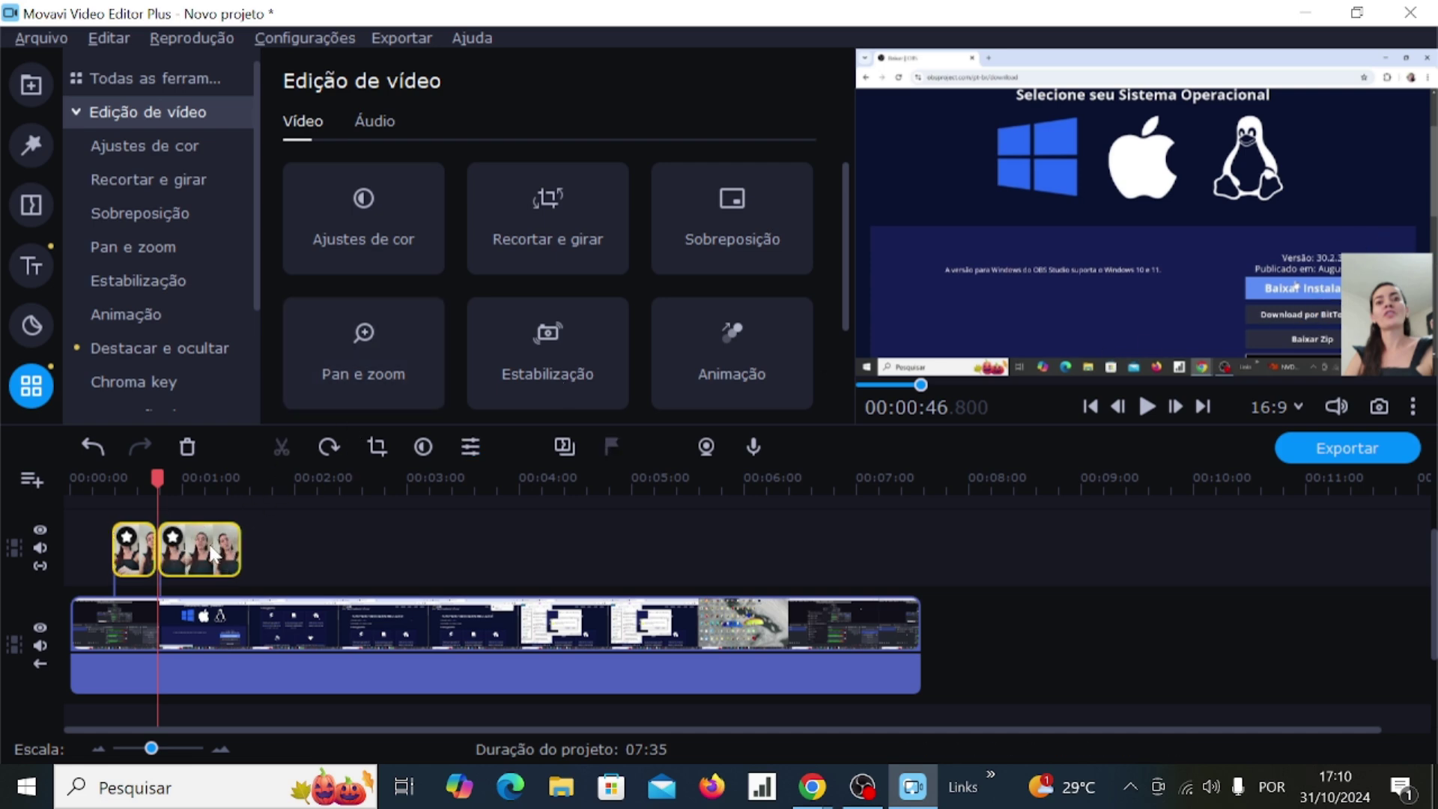
right_click(199, 558)
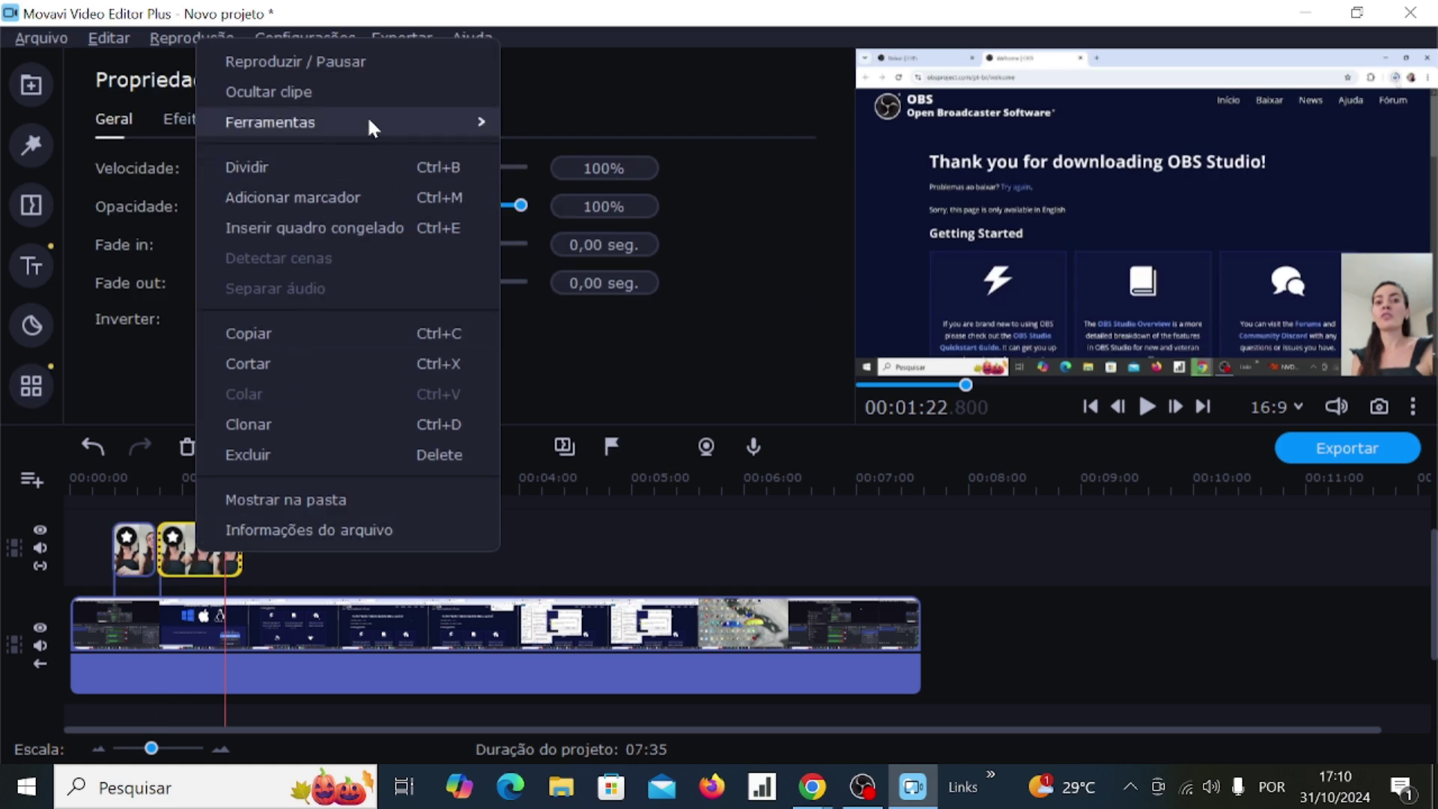
mouse_move(366, 115)
click(572, 241)
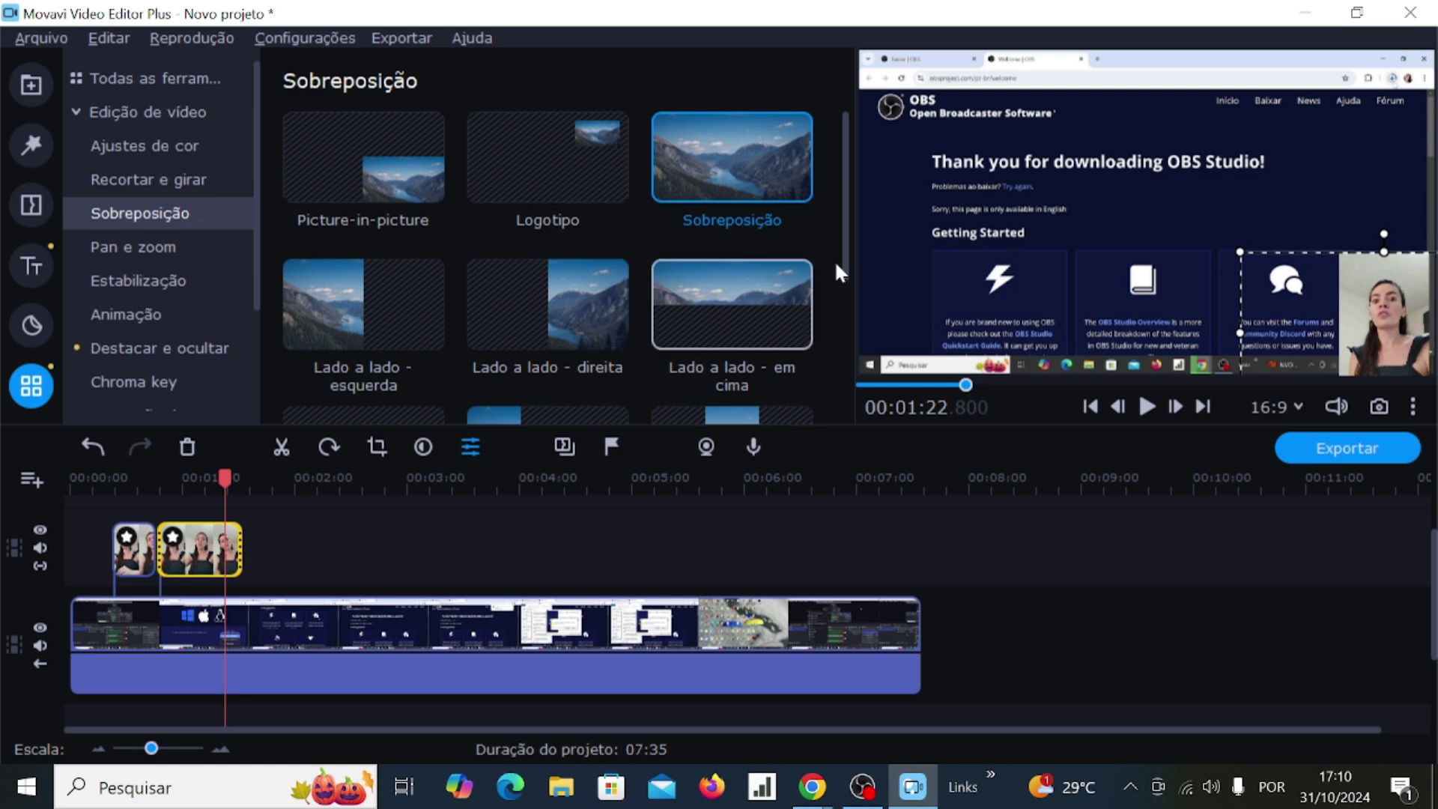
drag(1365, 286, 891, 299)
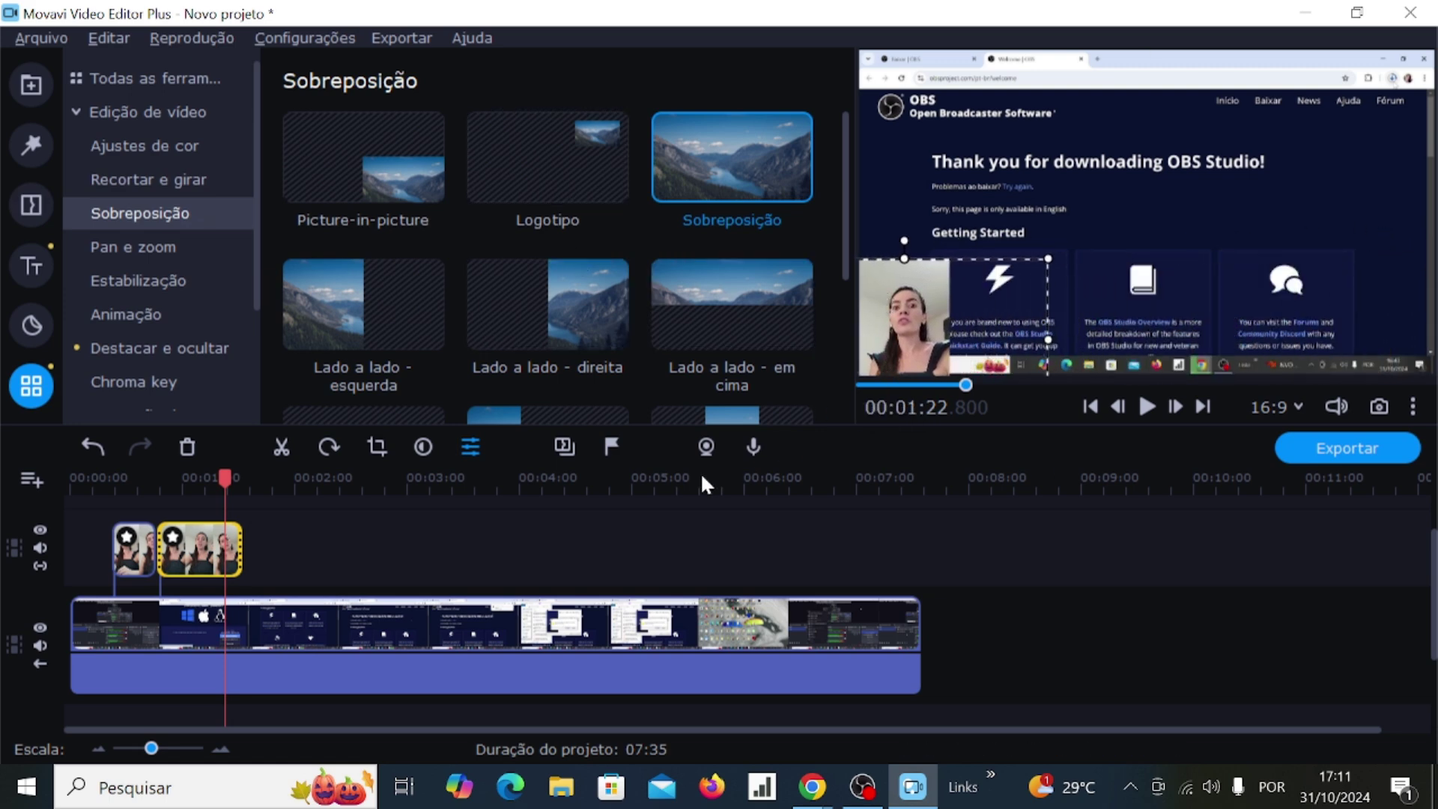
key(ctrl+z)
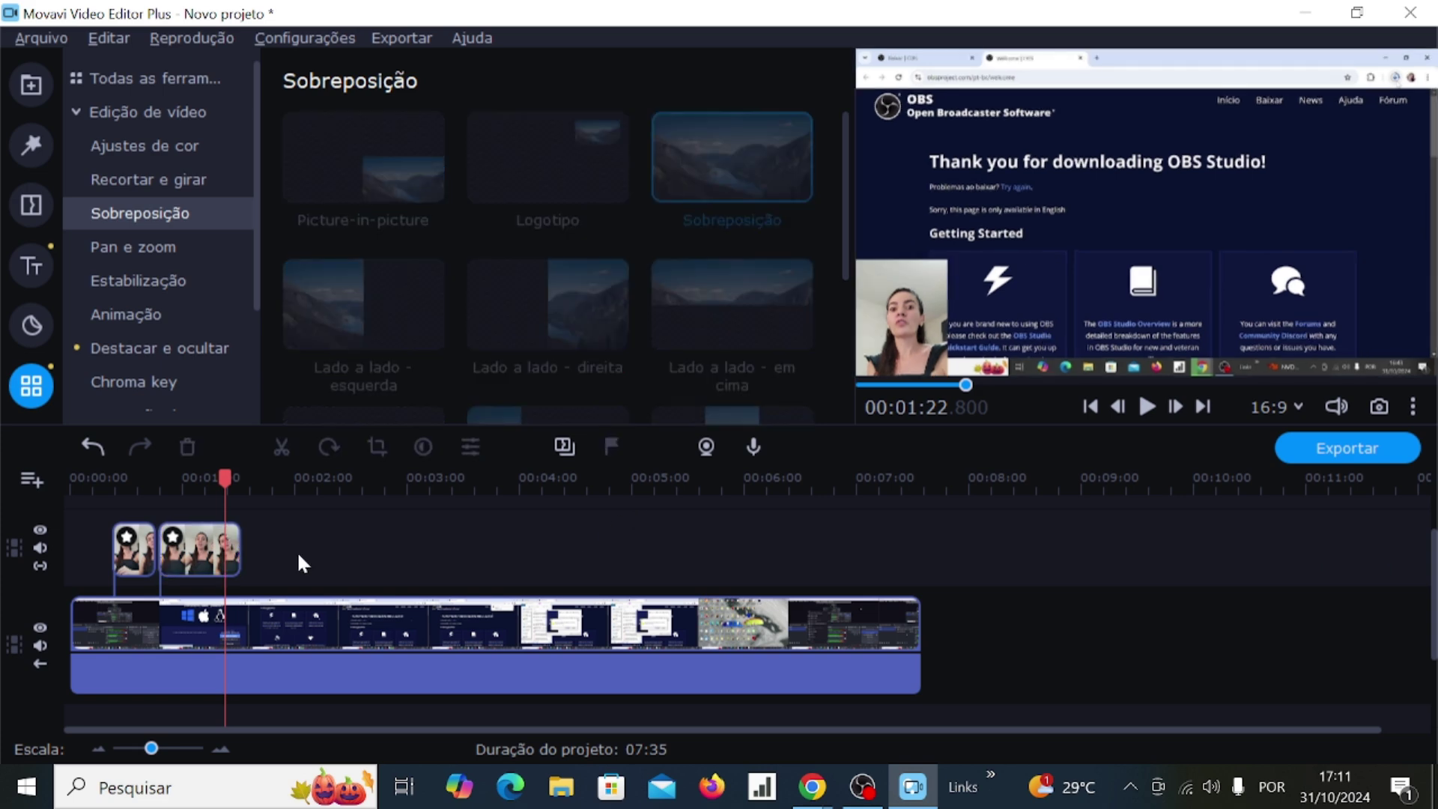
- Play the project across the presenter clip's split to check the change of overlay position and pause
click(1146, 408)
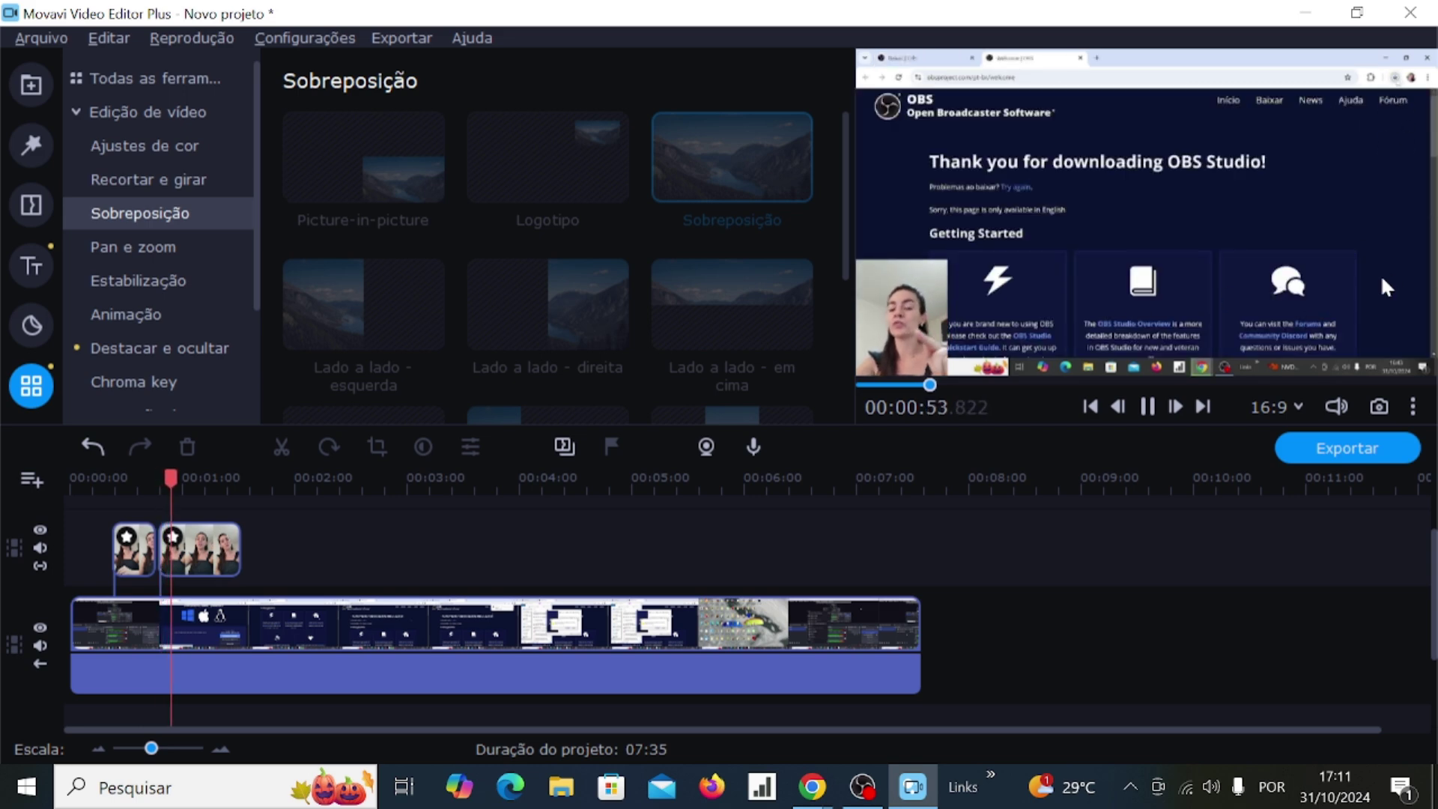
click(1147, 407)
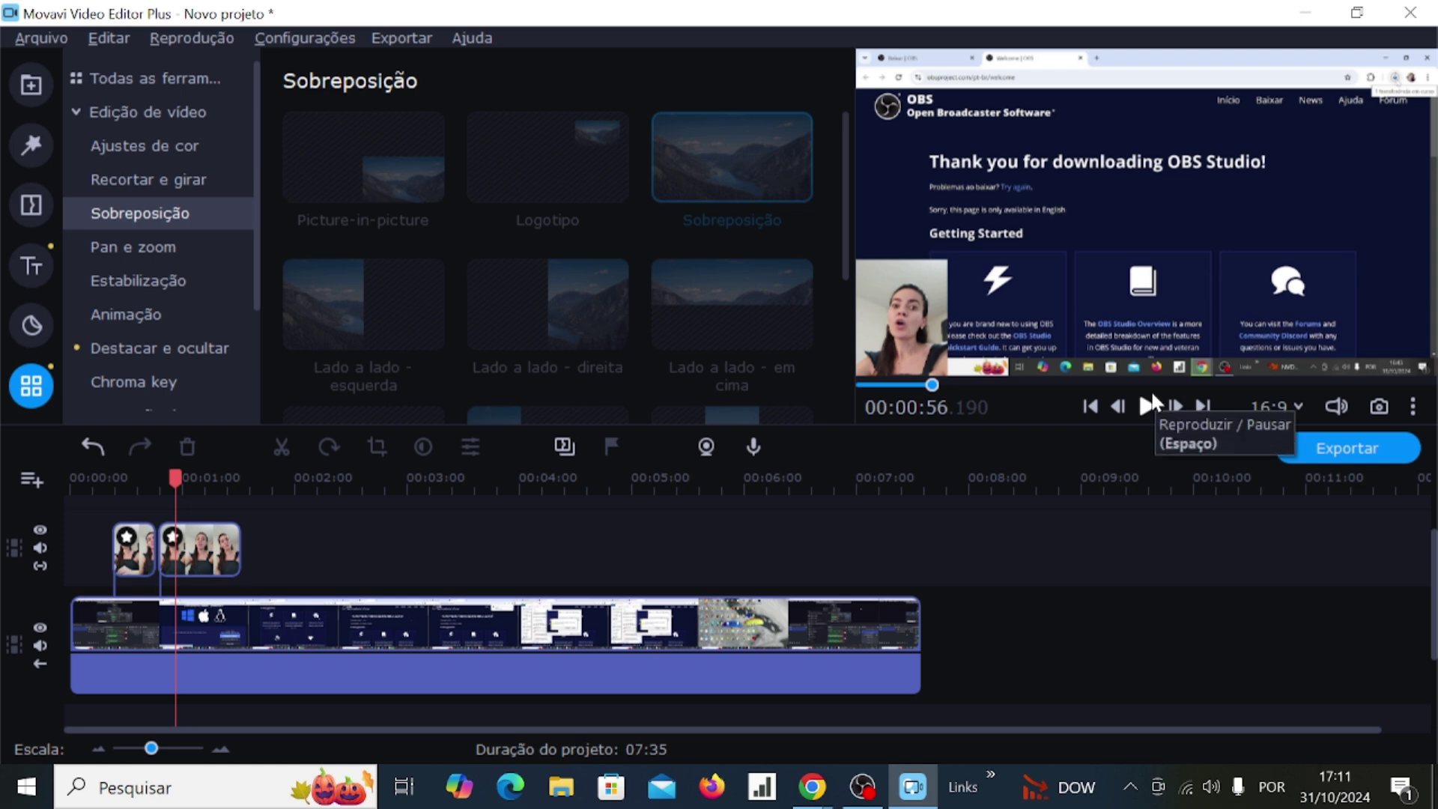
- Look over the MP4 export settings, close them without exporting and switch to OBS Studio
click(1337, 453)
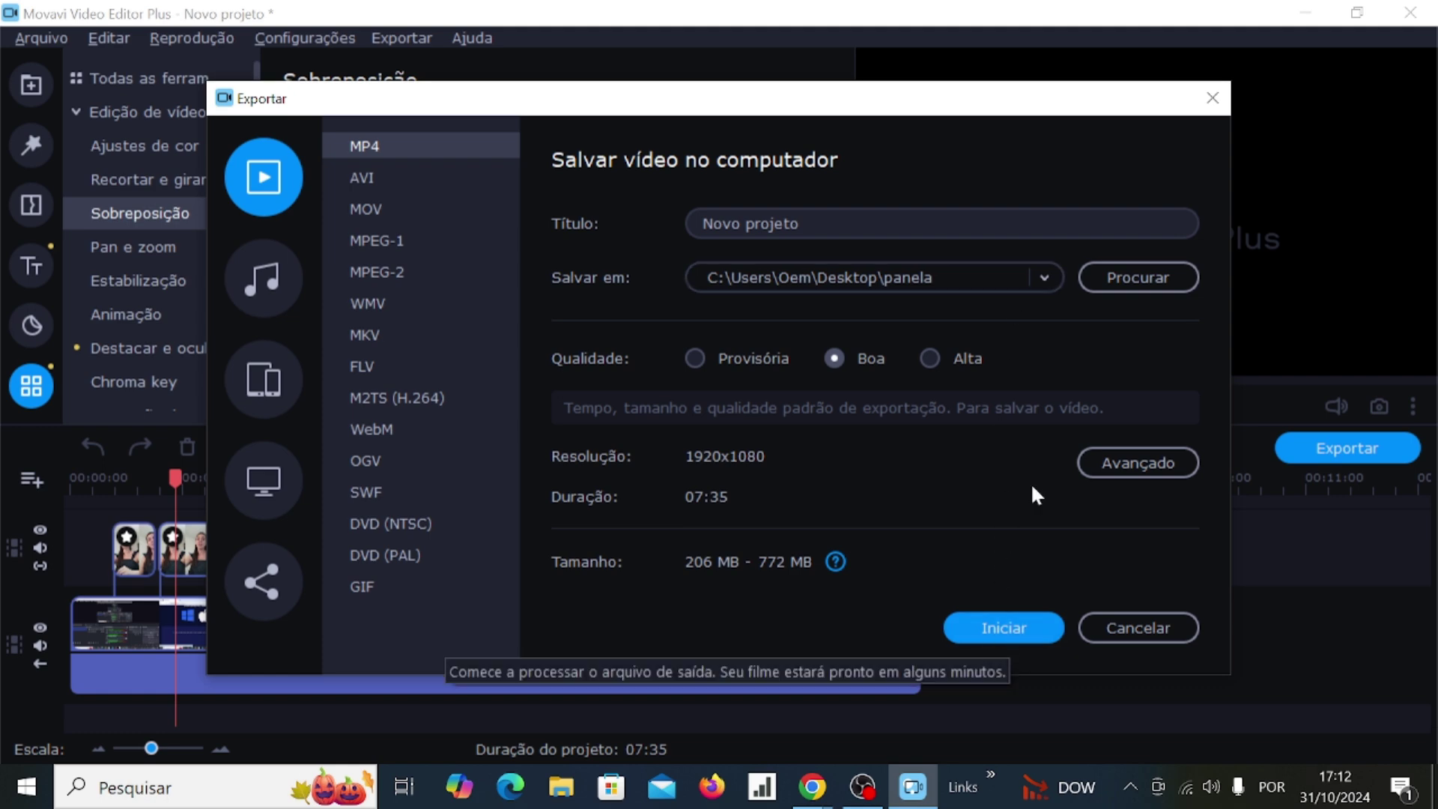
click(1212, 98)
click(1315, 19)
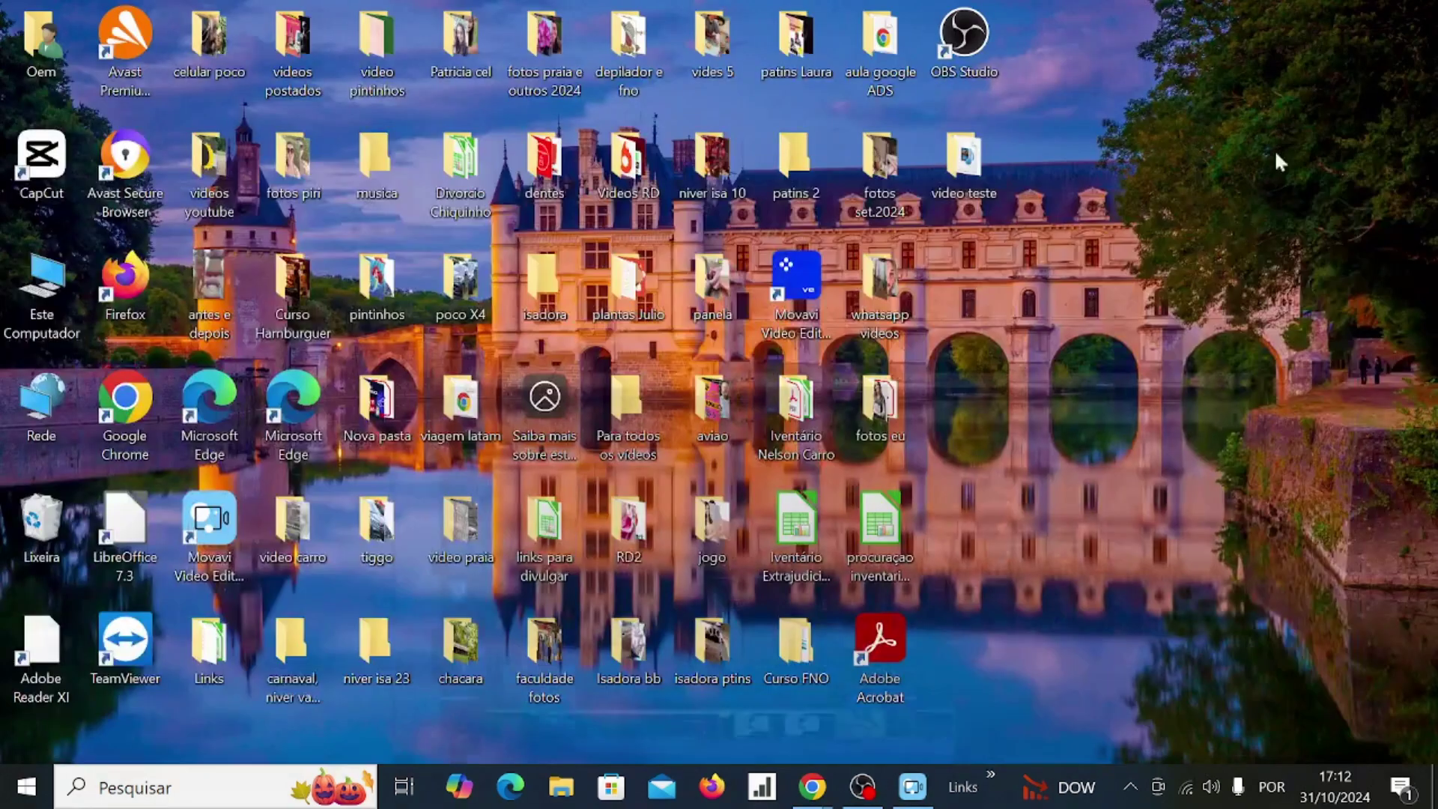
click(861, 788)
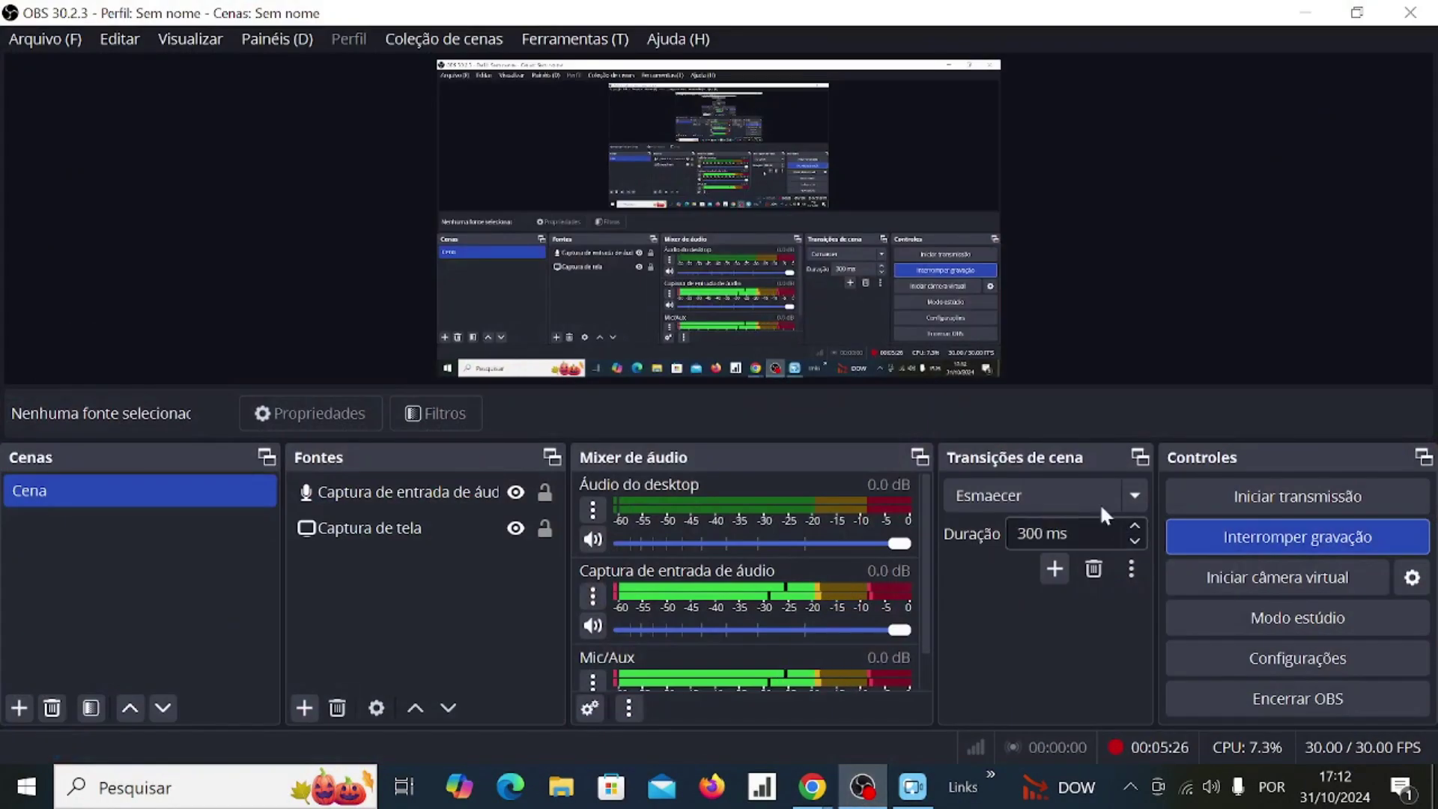